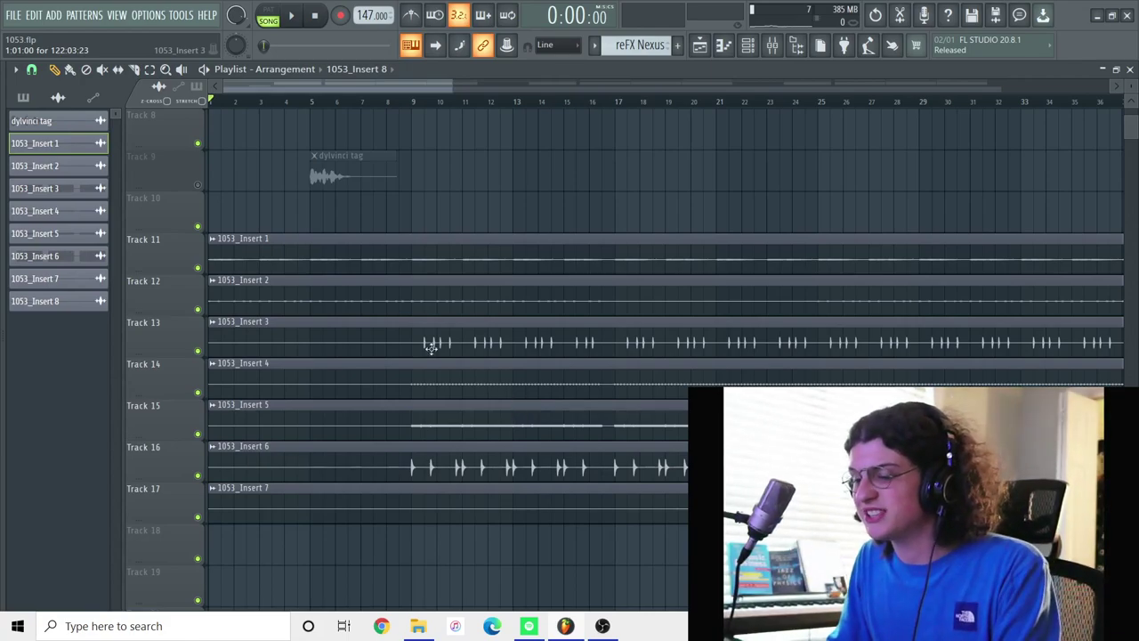
# - Bring up the Lounge Lizard EP-4 notes in the piano roll and play the soloed 1053_Insert 1 track from the start
pyautogui.scroll(4, 396, 198)
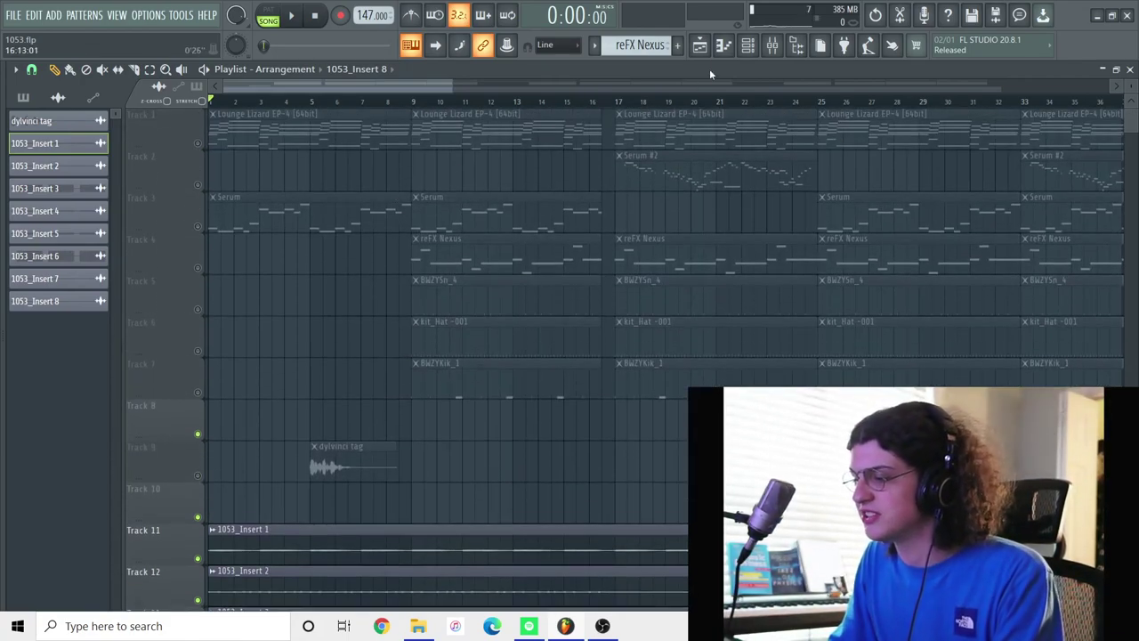
pyautogui.click(747, 45)
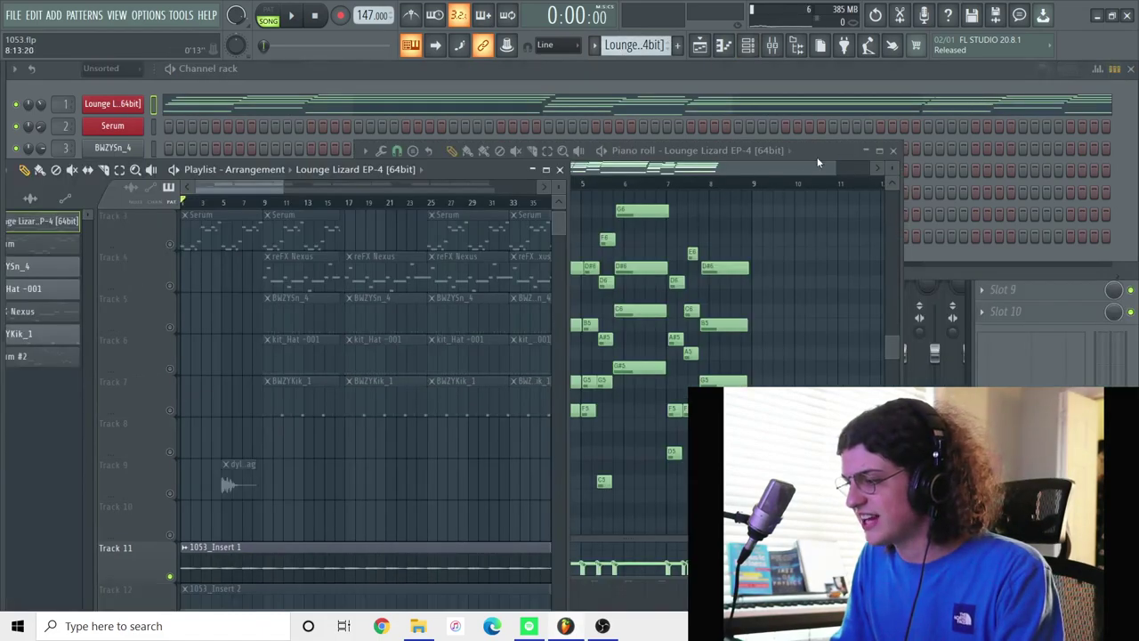
pyautogui.moveTo(819, 162); pyautogui.dragTo(895, 112)
pyautogui.press('space')
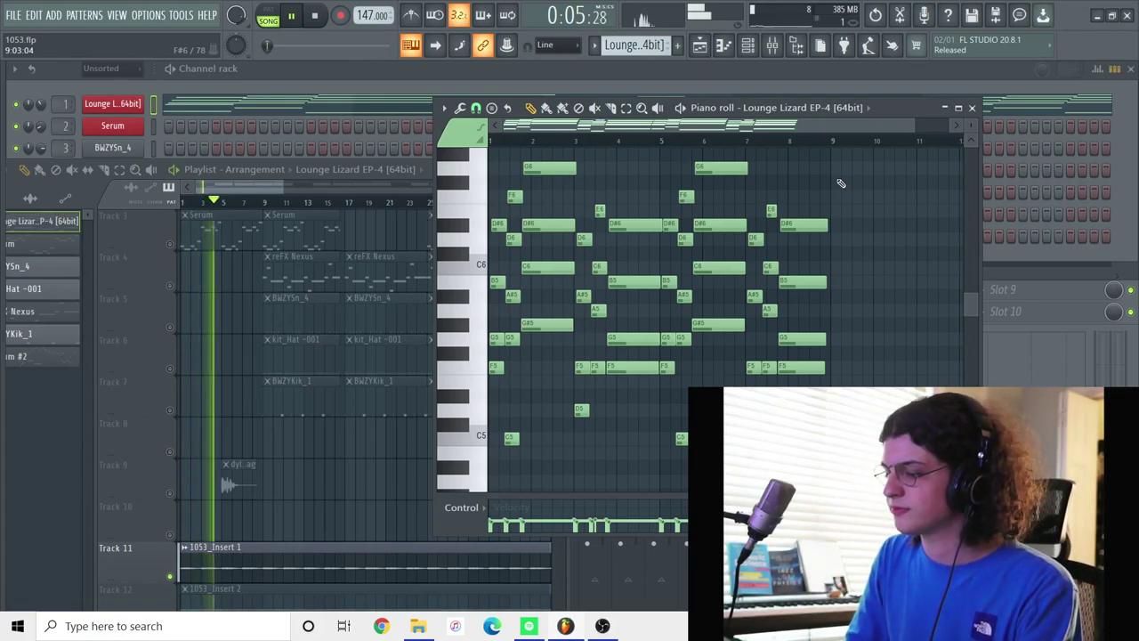
pyautogui.scroll(-1, 364, 349)
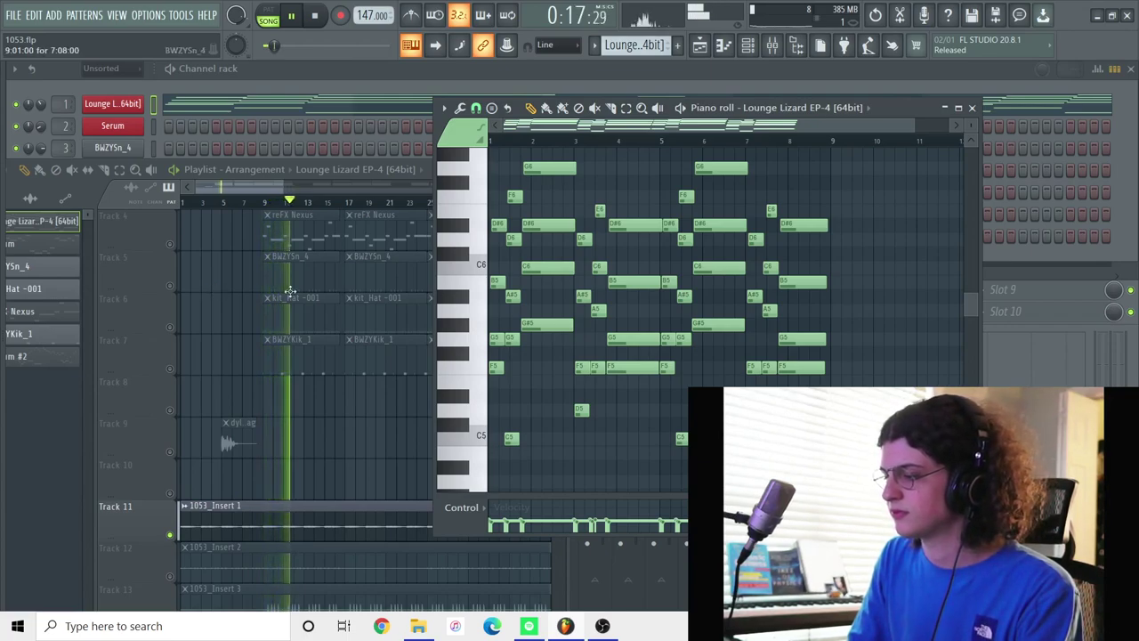
pyautogui.scroll(2, 560, 287)
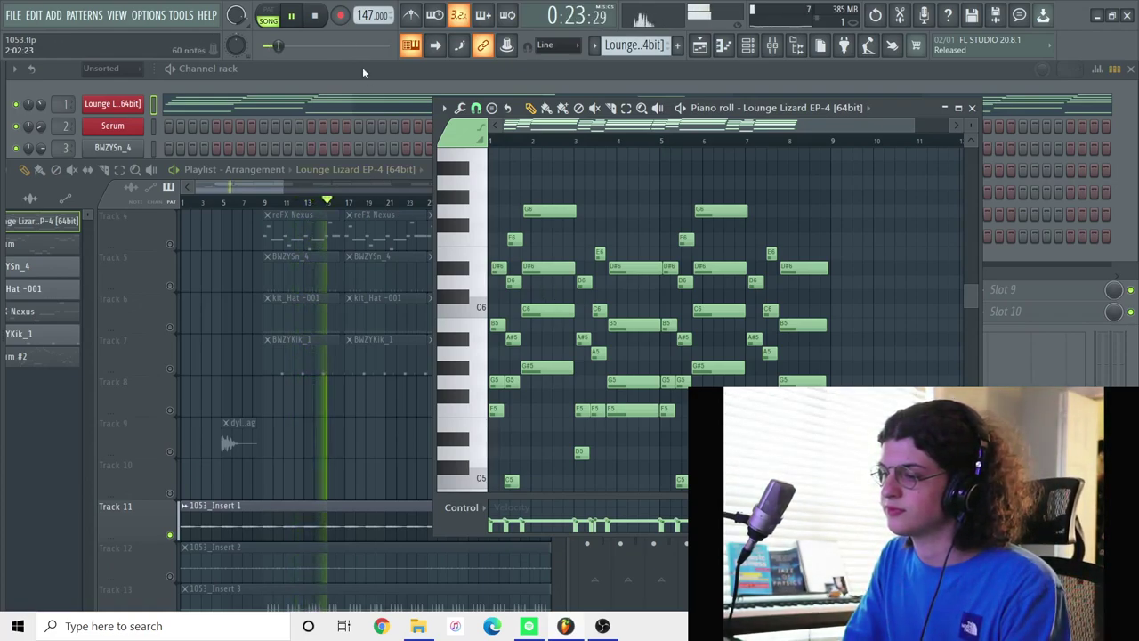
pyautogui.click(317, 16)
# - Solo track 12 (1053_Insert 2) and play it while viewing the Serum pattern's notes in the piano roll
pyautogui.scroll(-3, 267, 303)
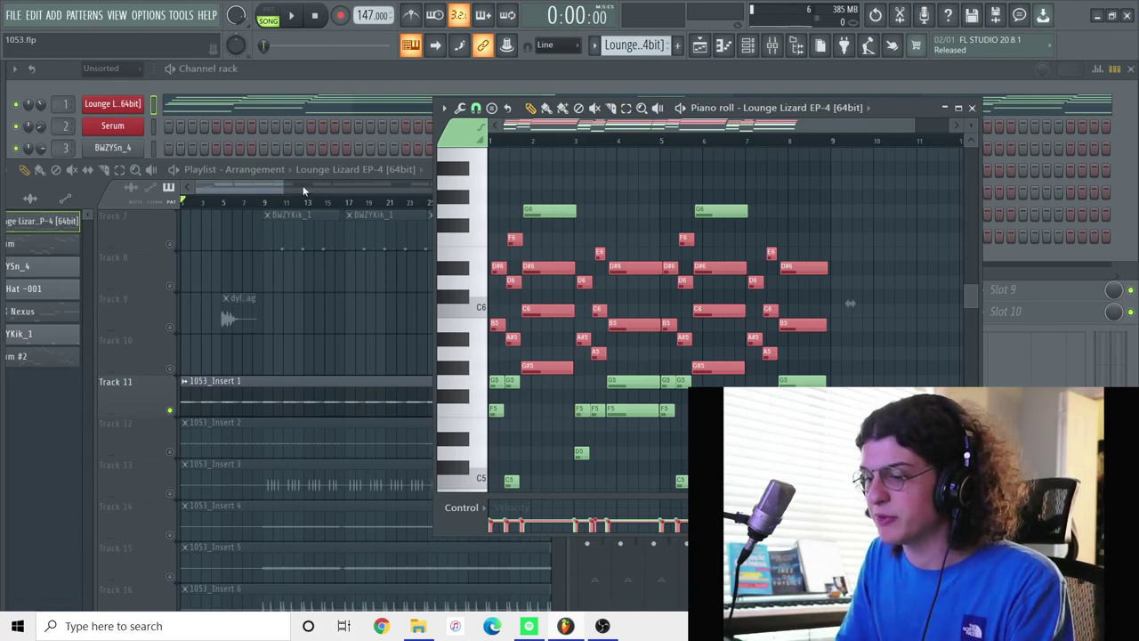
pyautogui.click(179, 451)
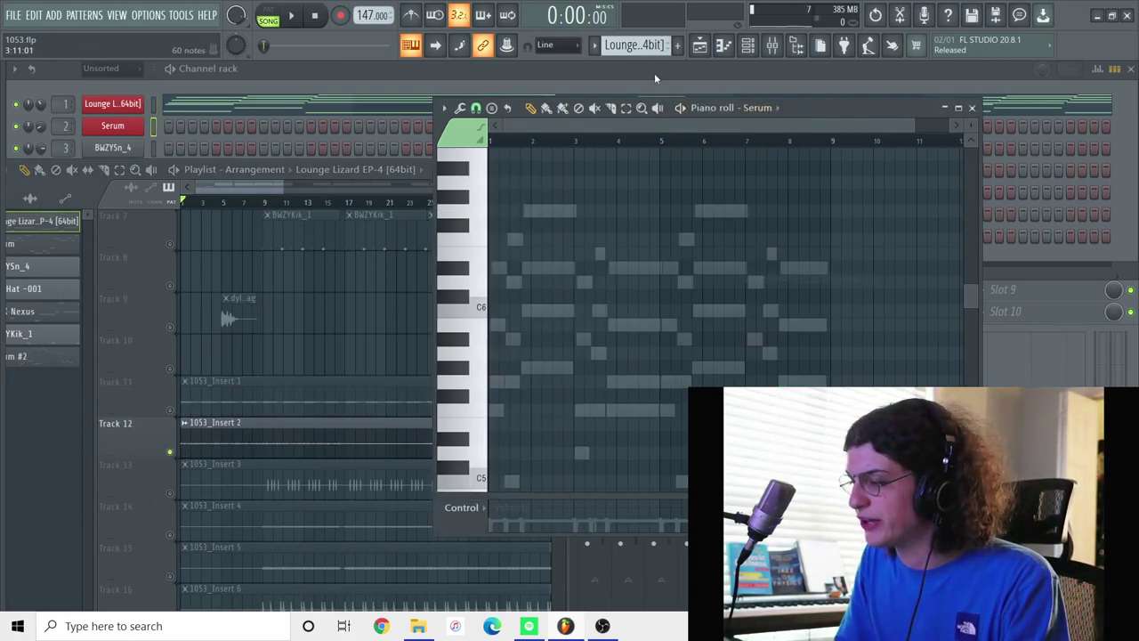
pyautogui.scroll(-1, 632, 49)
pyautogui.press('space')
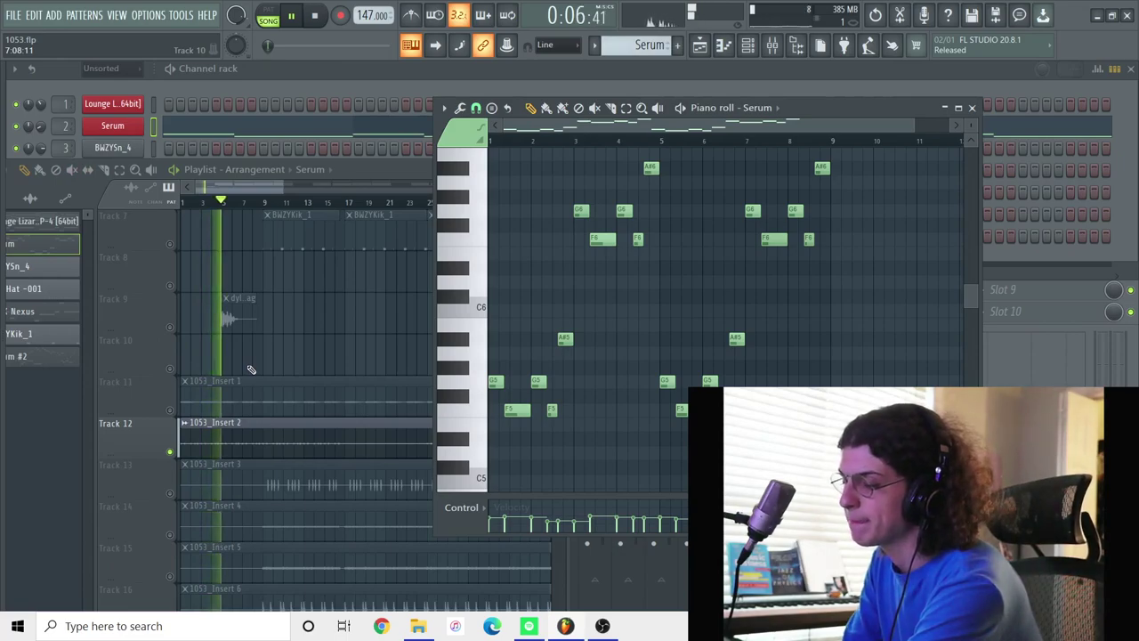
pyautogui.scroll(2, 481, 329)
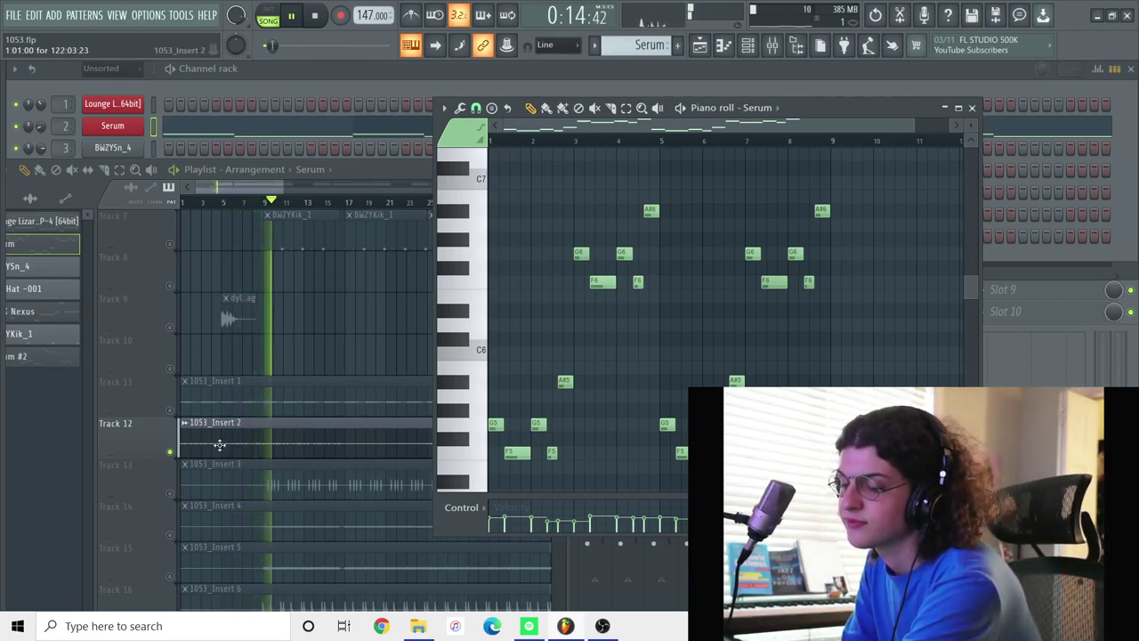
# - Unmute tracks 11 and 13 alongside track 12, and restart playback from bar 9
pyautogui.click(172, 411)
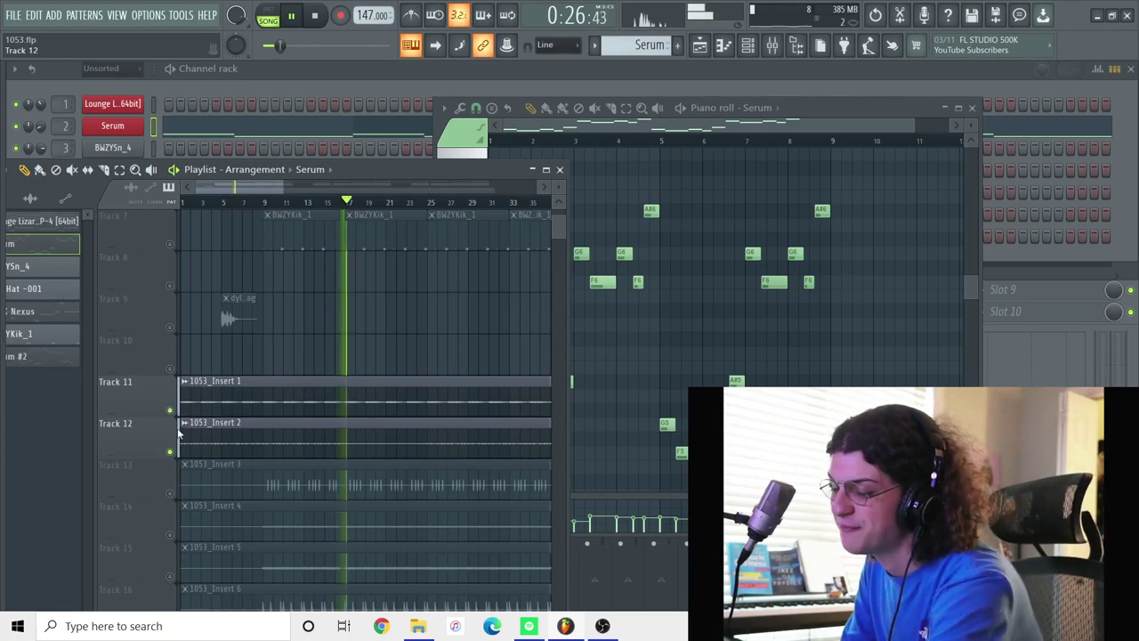
pyautogui.press('space')
pyautogui.scroll(-2, 176, 486)
pyautogui.click(172, 414)
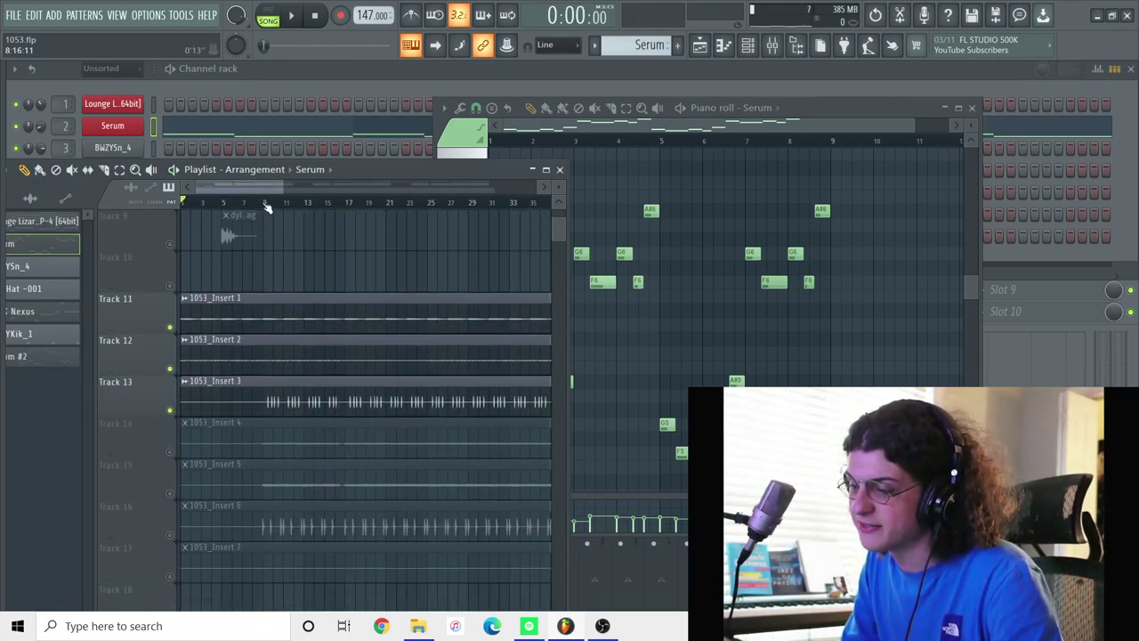
pyautogui.click(265, 206)
pyautogui.press('space')
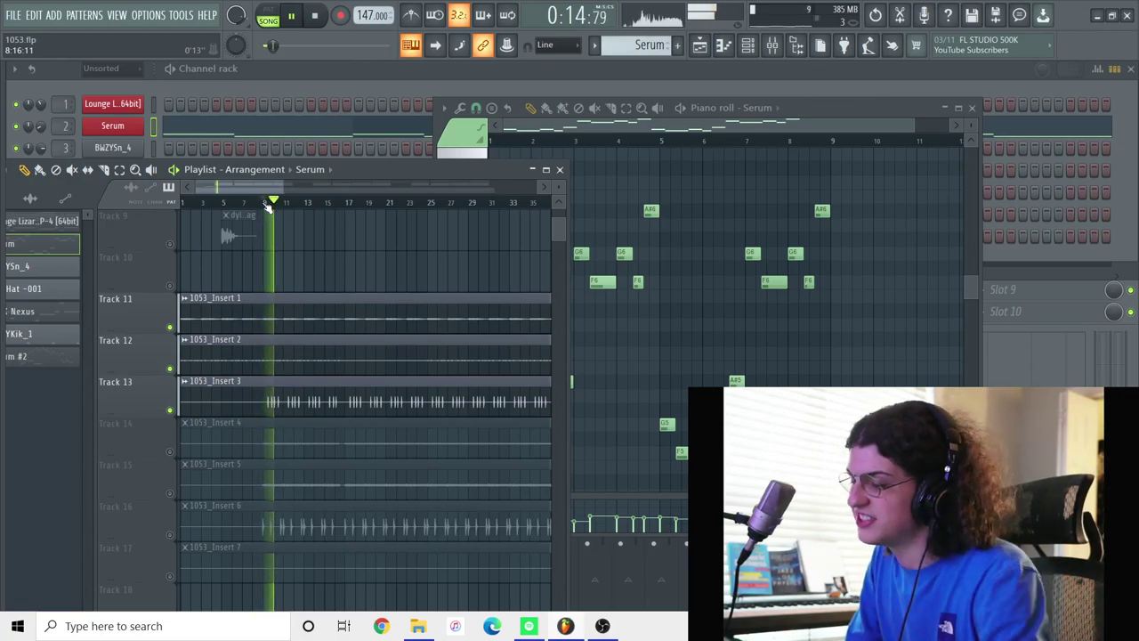
# - Open the BWZYSn_4 snare's channel settings from the channel rack to view its sample
pyautogui.click(247, 125)
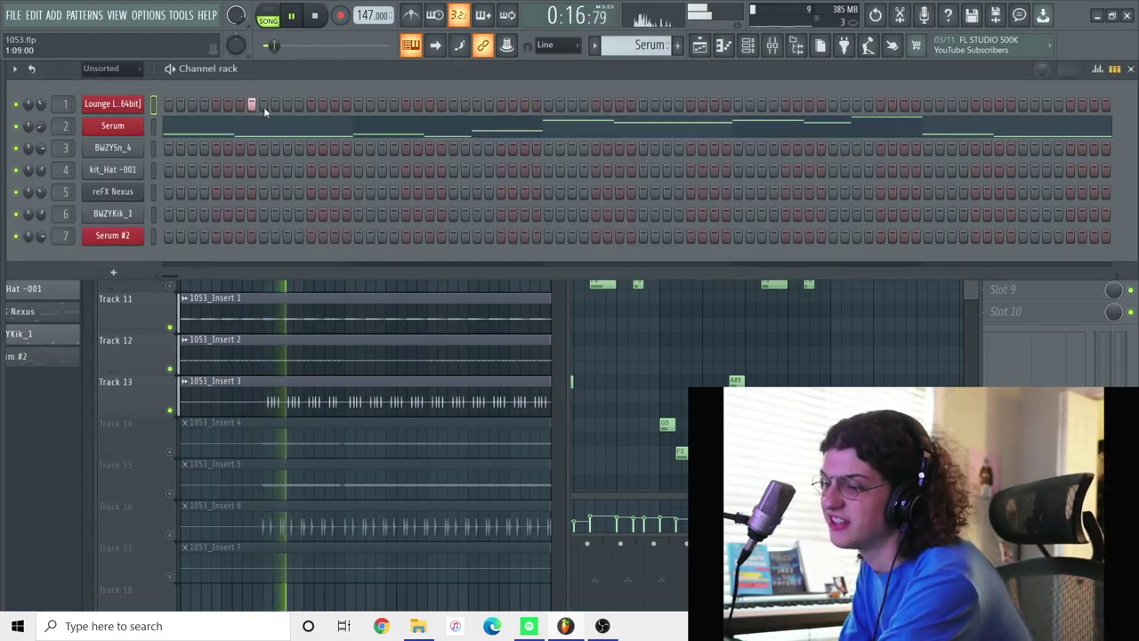
pyautogui.click(113, 146)
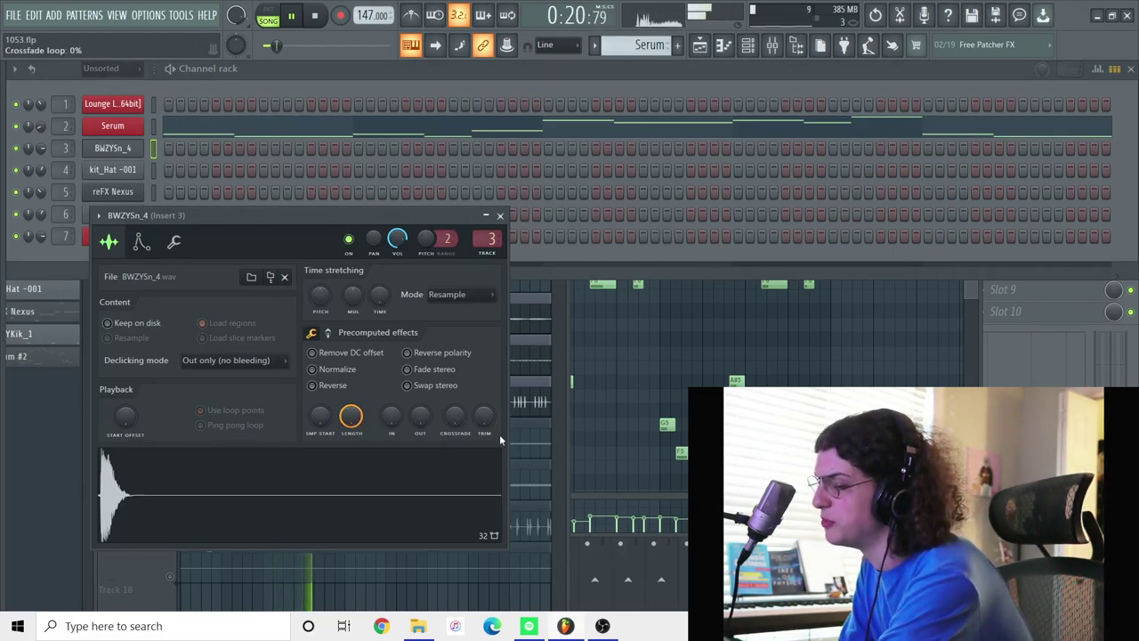
# - Unmute tracks 14 and 15 (1053_Insert 4 and 1053_Insert 5) in the playlist during playback
pyautogui.click(415, 581)
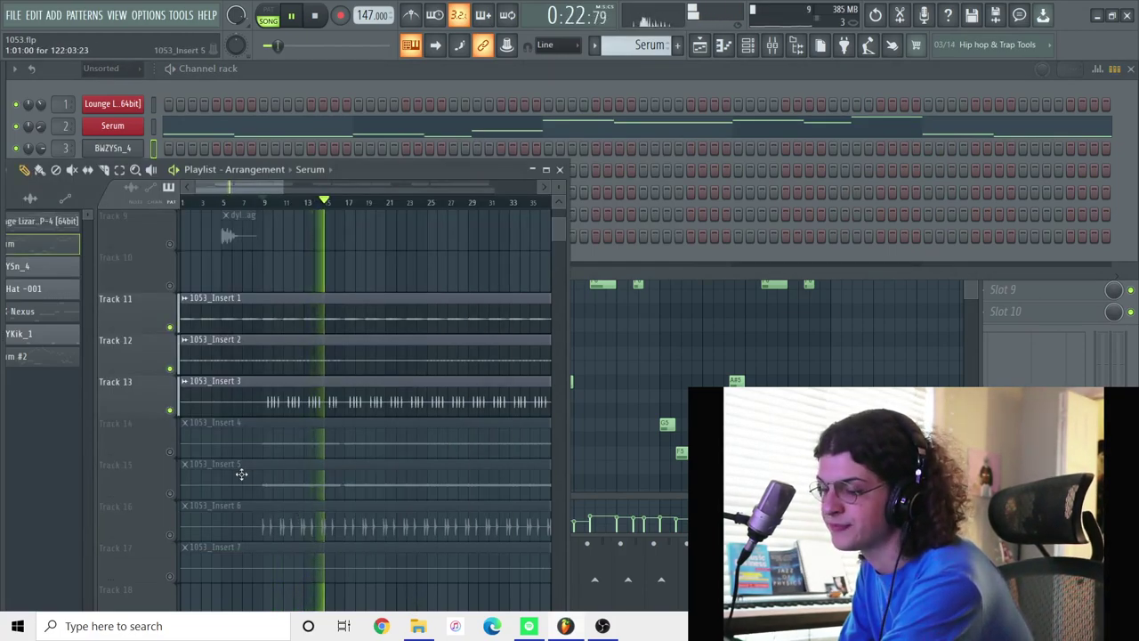
pyautogui.click(171, 452)
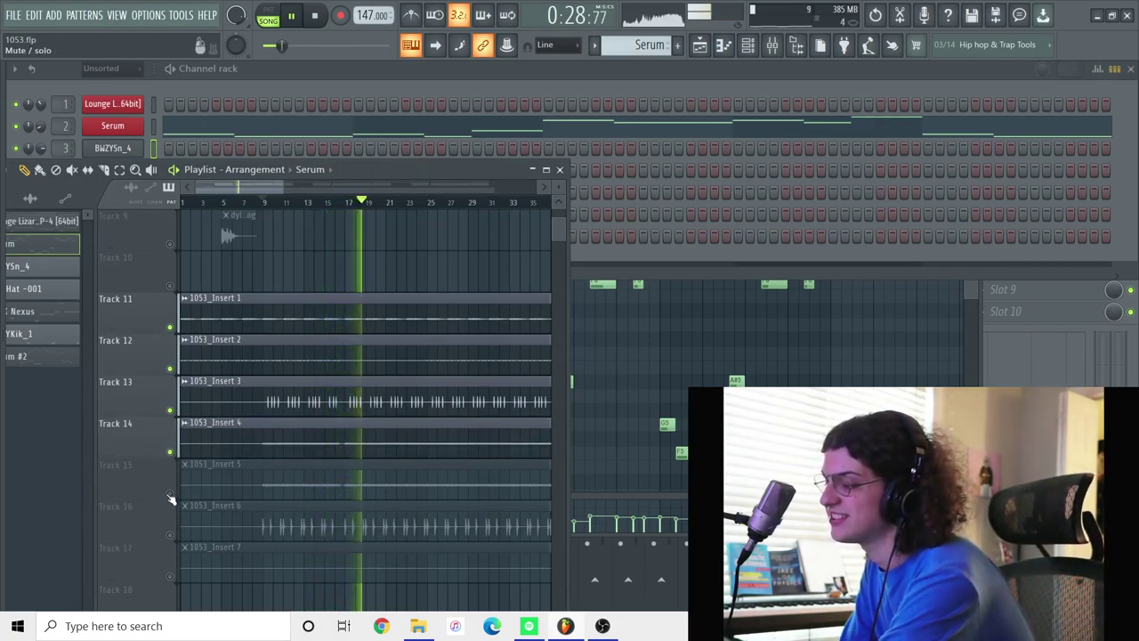
pyautogui.click(170, 495)
# - Open the reFX Nexus instrument to view its BA Basic Sine preset, and switch to the reFX Nexus pattern
pyautogui.click(276, 84)
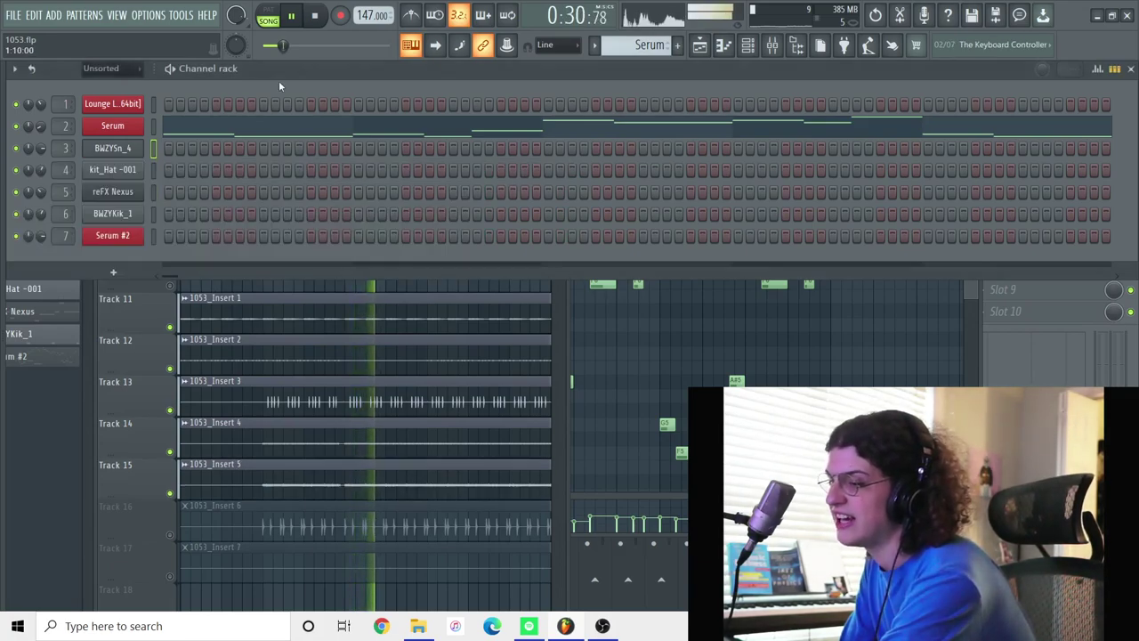
pyautogui.click(276, 205)
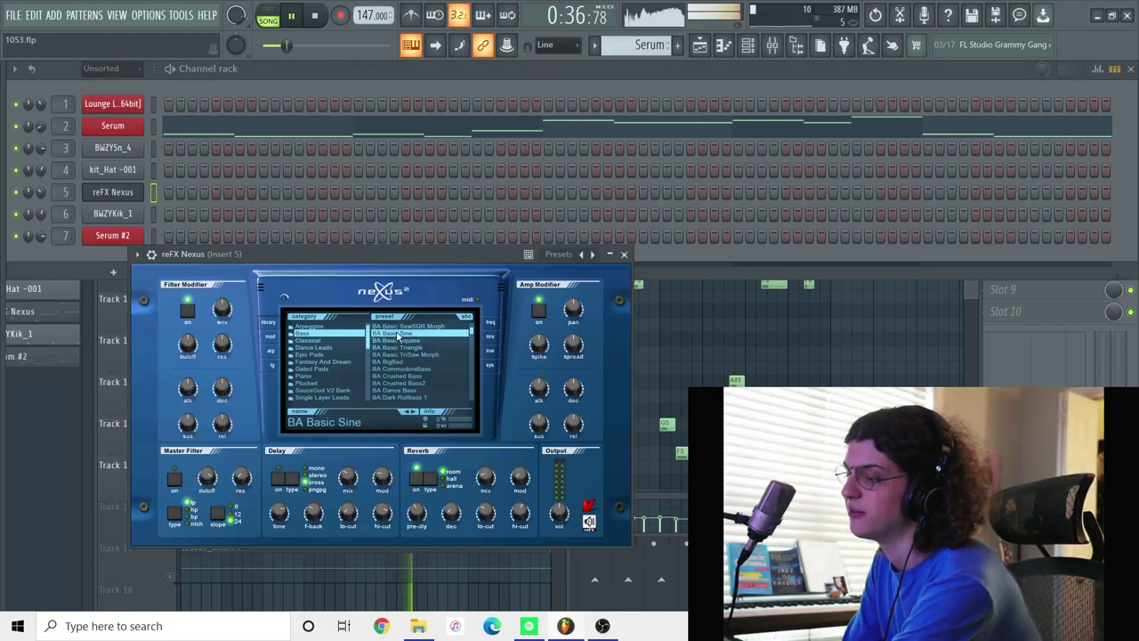
pyautogui.click(449, 84)
pyautogui.press('KP_Add')
pyautogui.press('KP_Add')
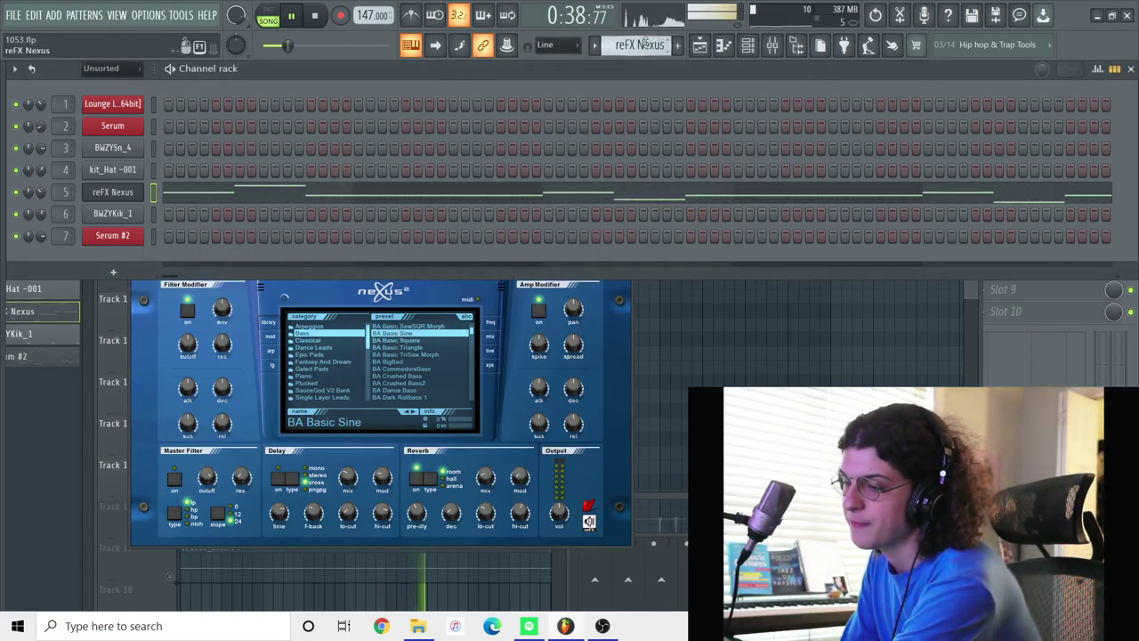
# - View the reFX Nexus bass notes in the piano roll, and close the piano roll
pyautogui.rightClick(153, 192)
pyautogui.click(165, 198)
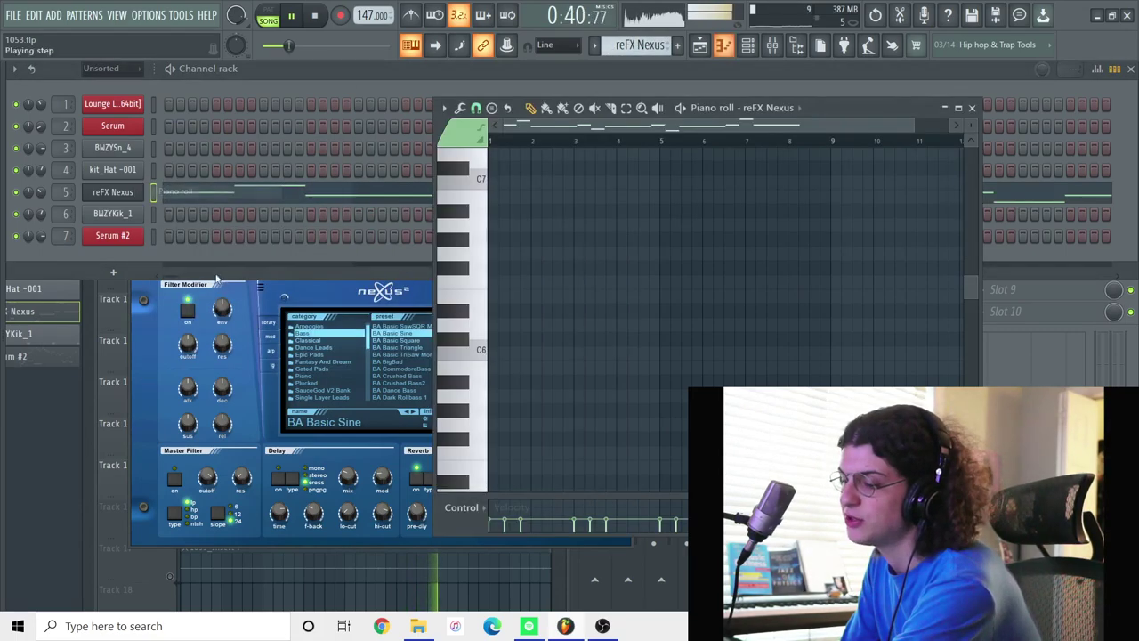
pyautogui.scroll(-1, 507, 269)
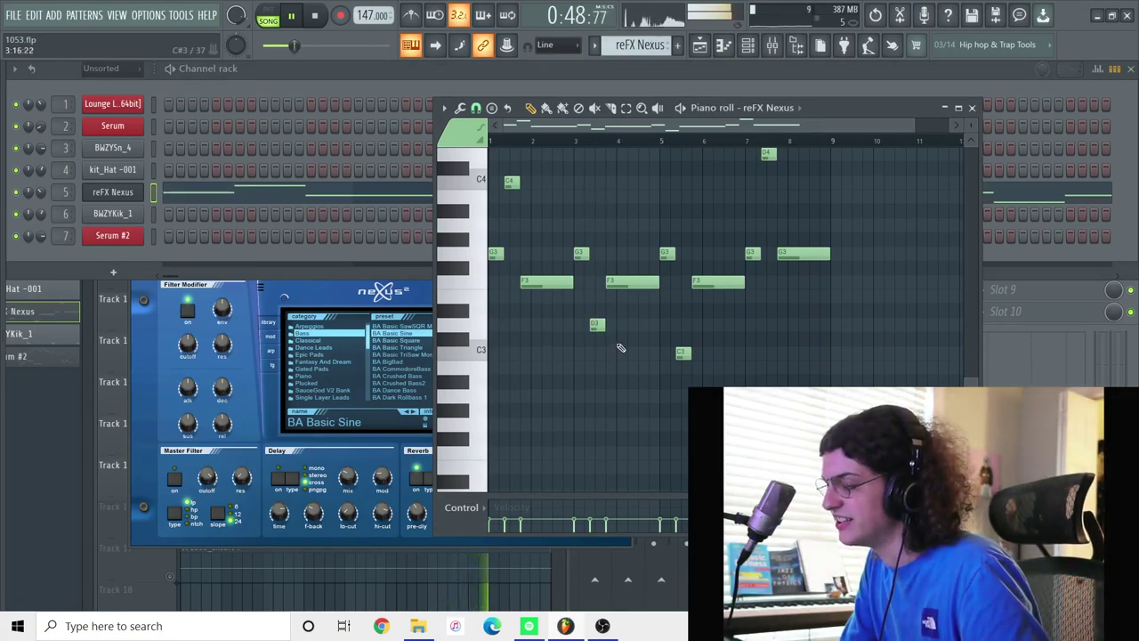
pyautogui.click(972, 107)
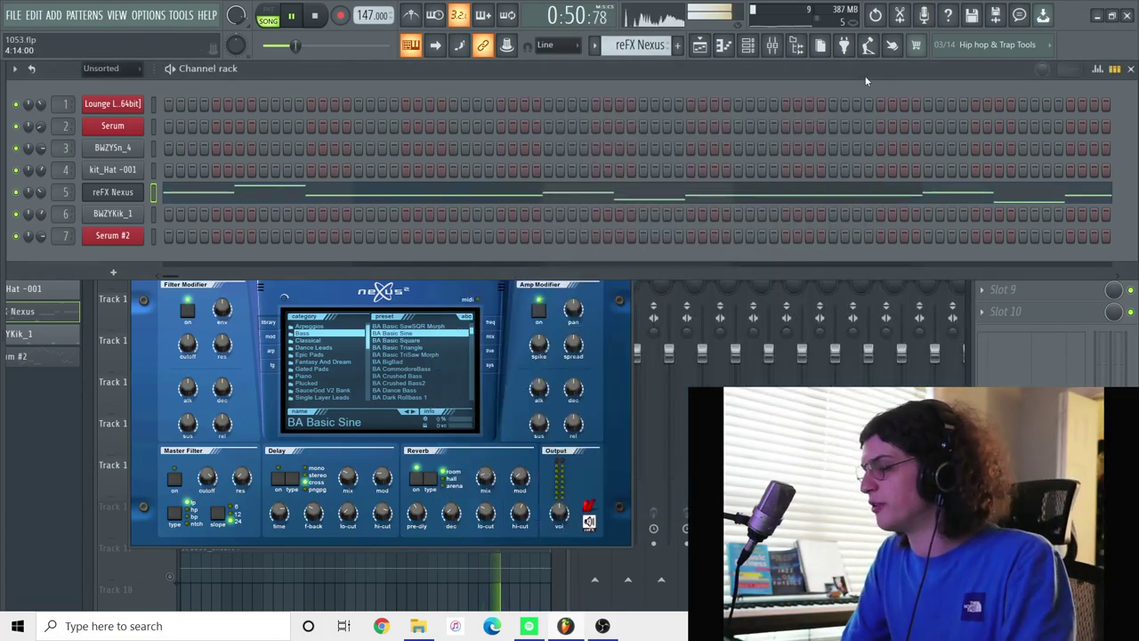
# - Switch to the BWZYKik_1 pattern, unmute track 16 (1053_Insert 6), and replay the arrangement from bar 9
pyautogui.scroll(-1, 652, 44)
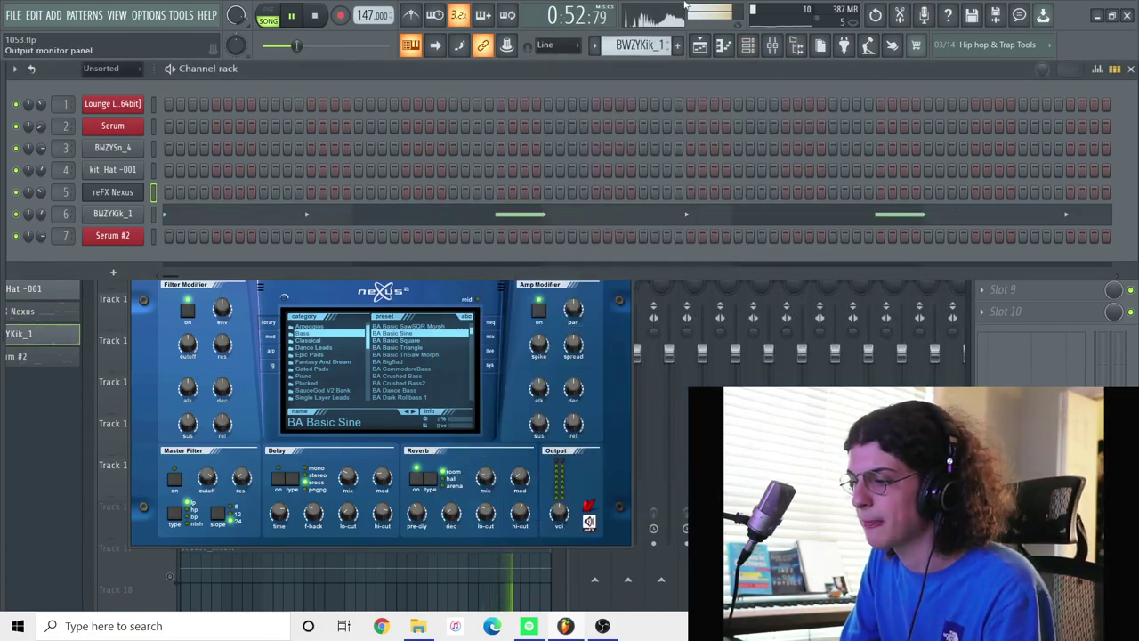
pyautogui.click(700, 45)
pyautogui.press('space')
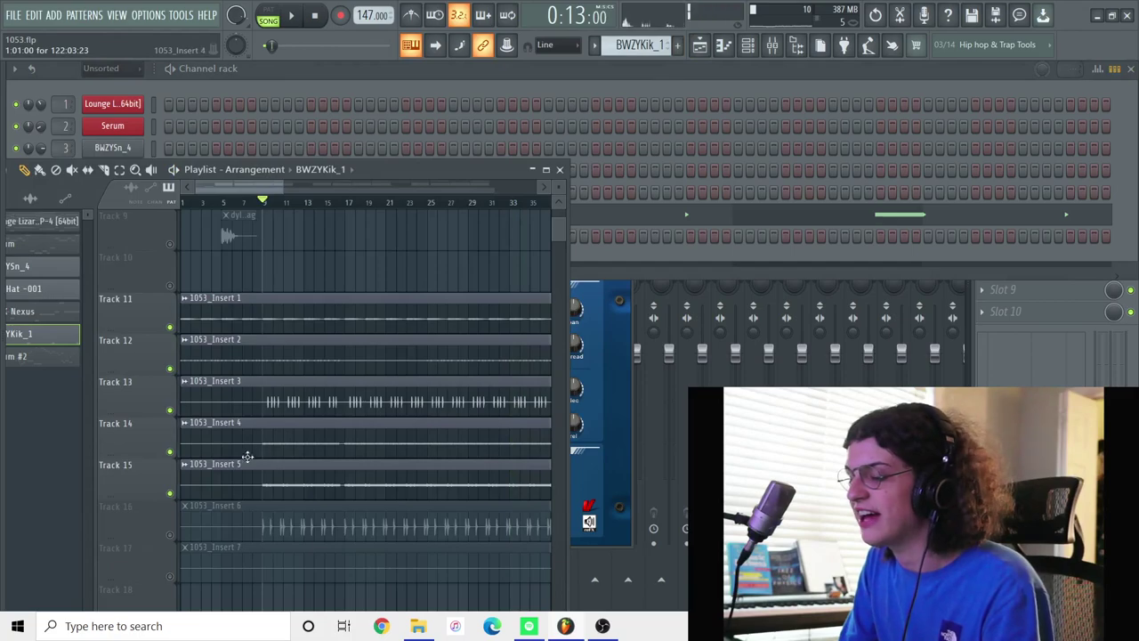
pyautogui.click(178, 532)
pyautogui.press('space')
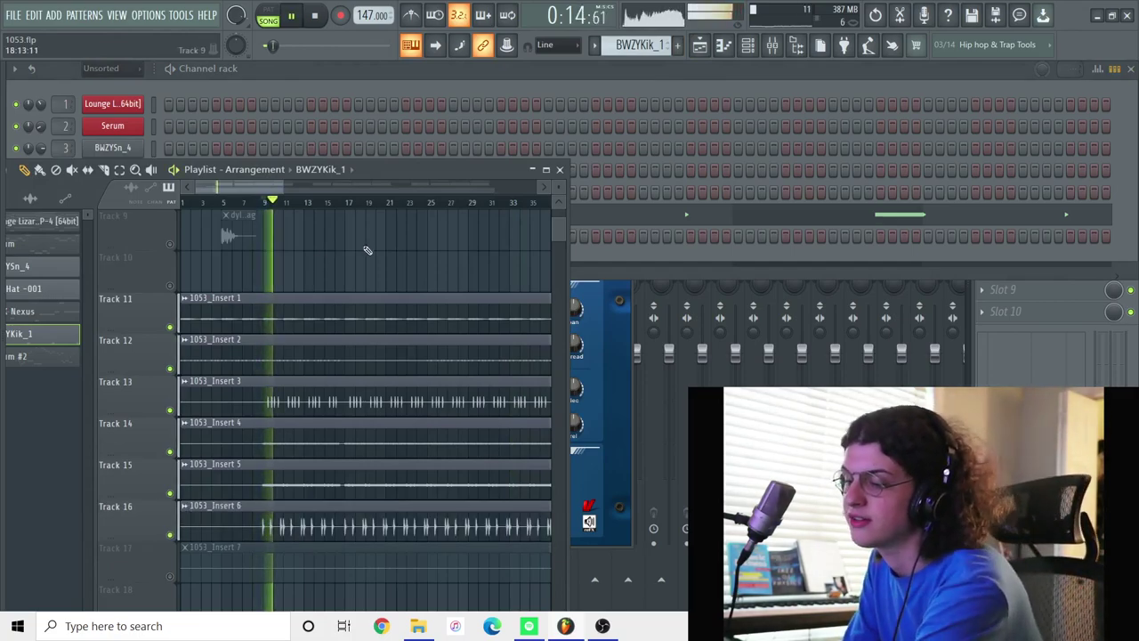
# - Switch to the Serum #2 pattern and examine its melody notes in the piano roll
pyautogui.click(372, 87)
pyautogui.scroll(-1, 641, 44)
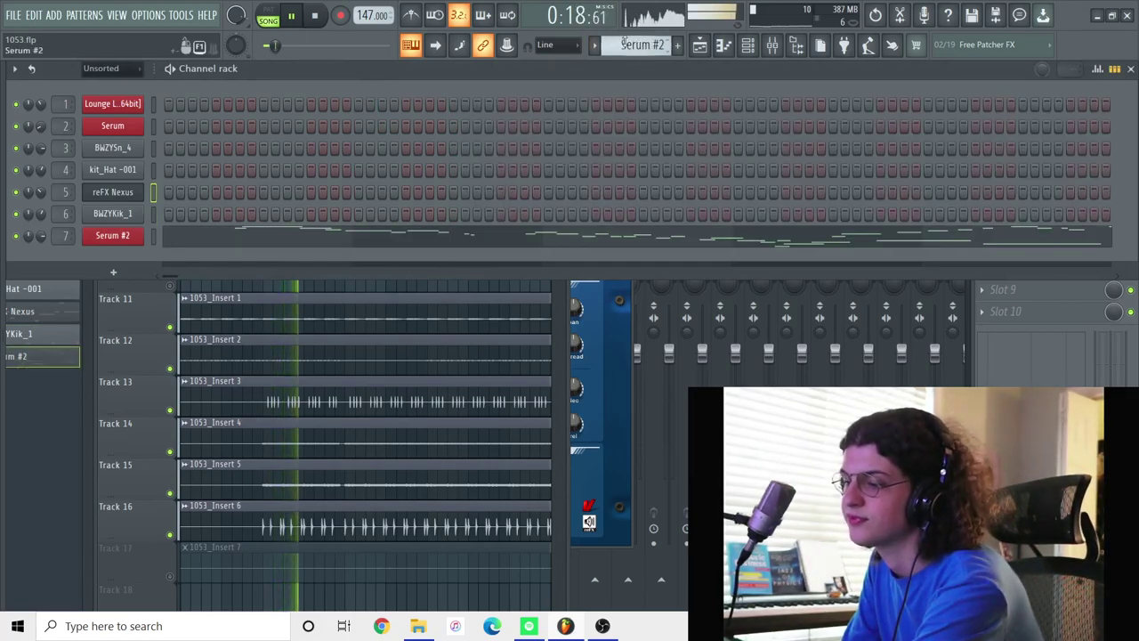
pyautogui.rightClick(138, 234)
pyautogui.click(174, 237)
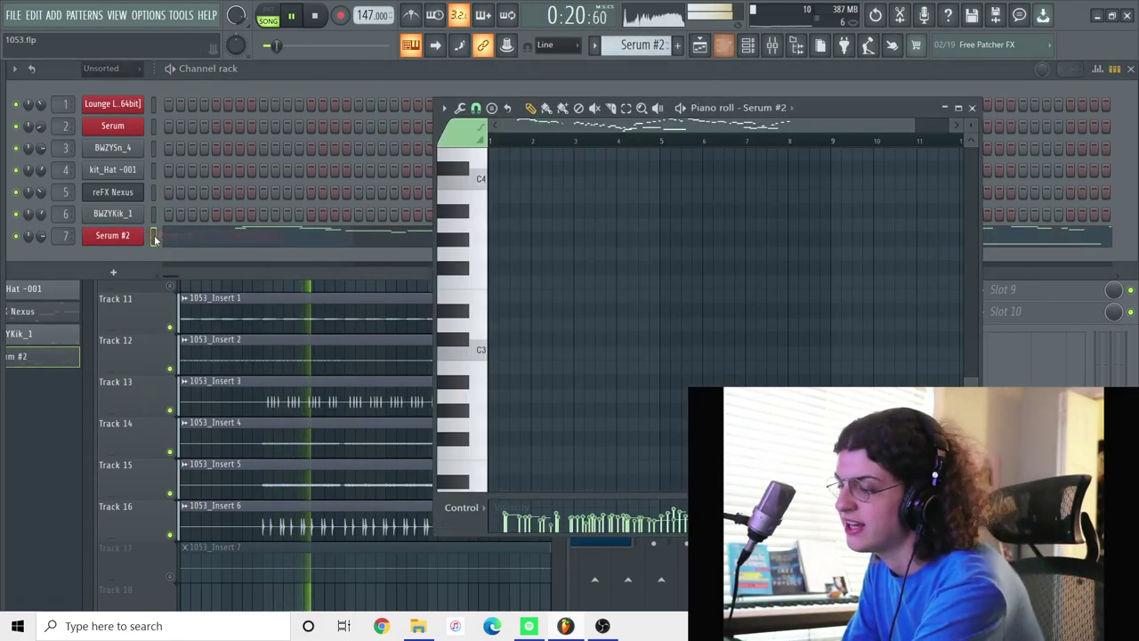
pyautogui.scroll(-2, 291, 455)
pyautogui.scroll(3, 566, 318)
pyautogui.scroll(6, 566, 317)
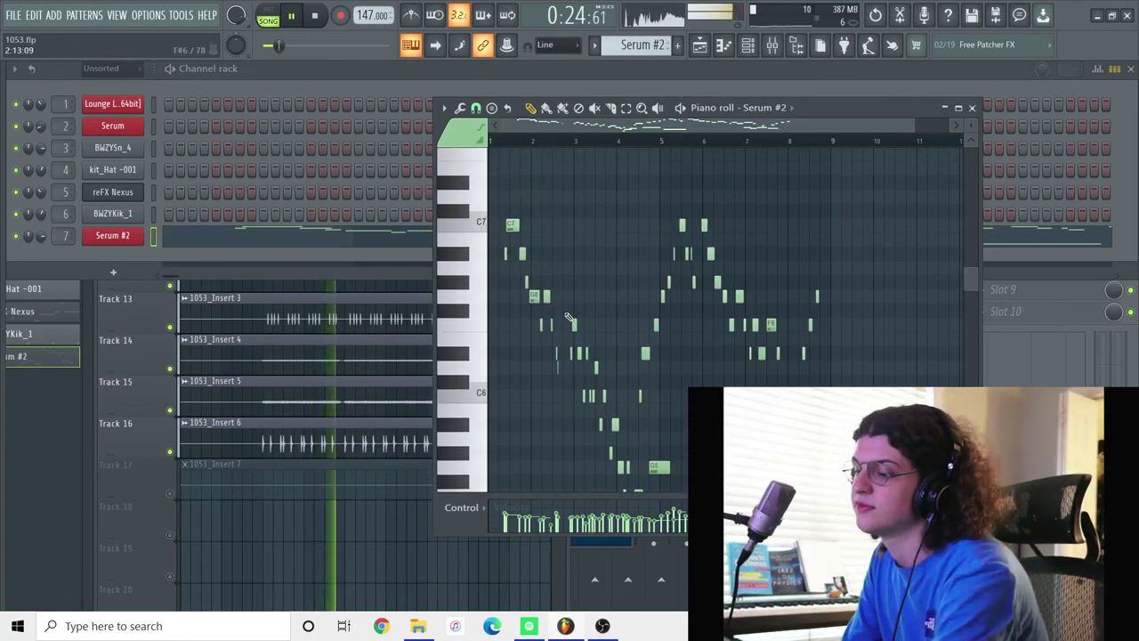
# - Solo track 17 (1053_Insert 7), unmute track 11 alongside it, and play both from bar 17
pyautogui.press('space')
pyautogui.rightClick(171, 494)
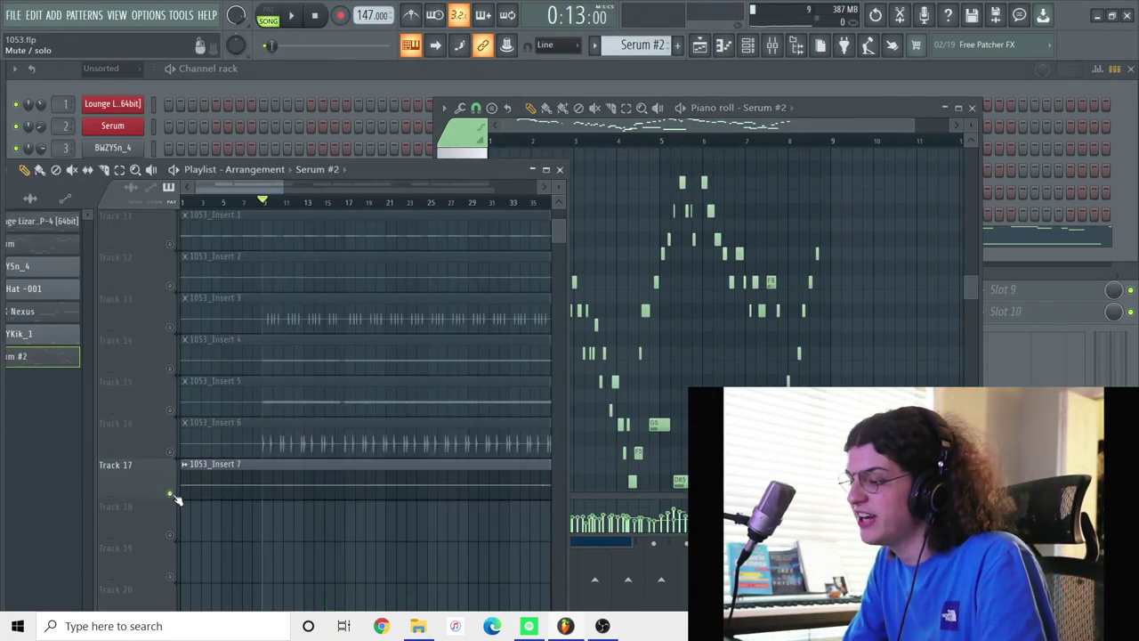
pyautogui.click(348, 205)
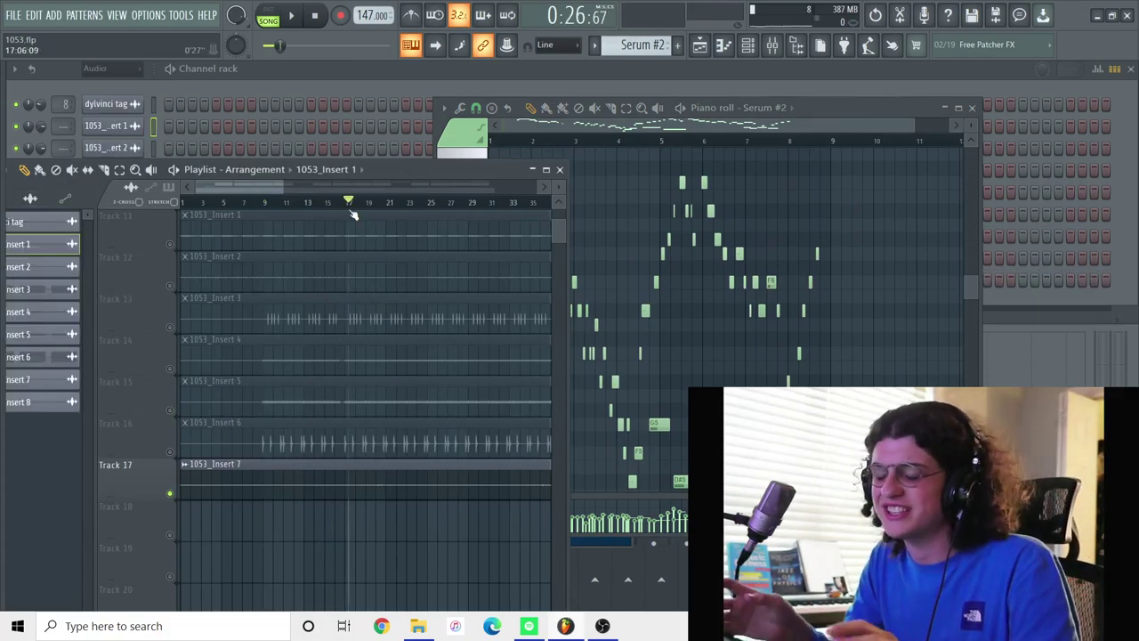
pyautogui.click(171, 245)
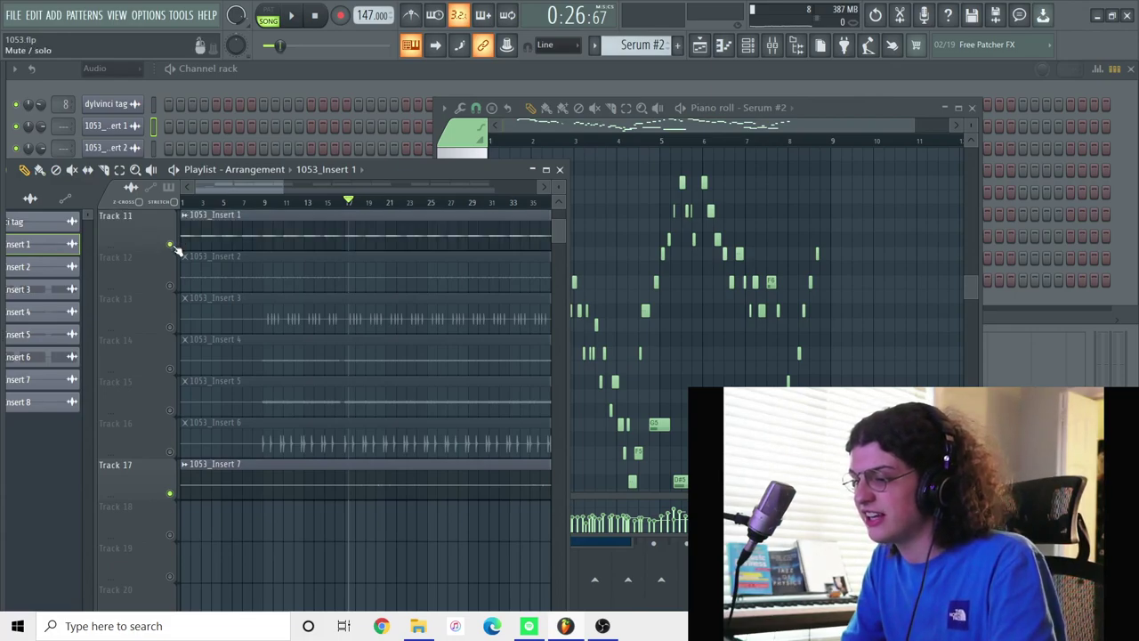
pyautogui.click(791, 258)
pyautogui.press('space')
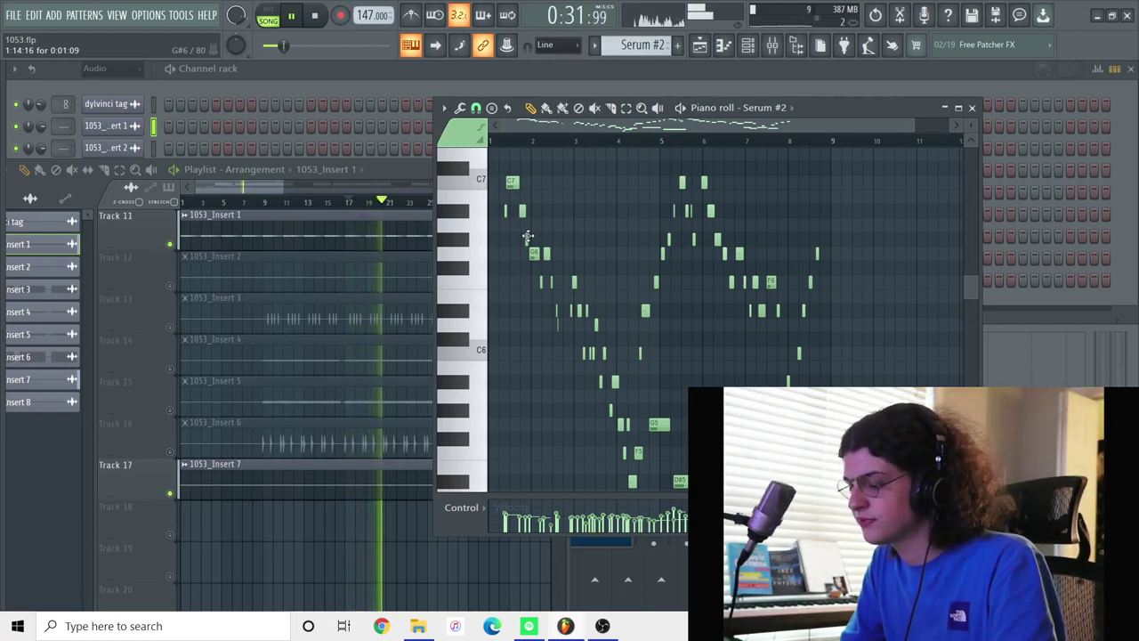
# - Stop playback and unmute all the playlist tracks
pyautogui.click(359, 542)
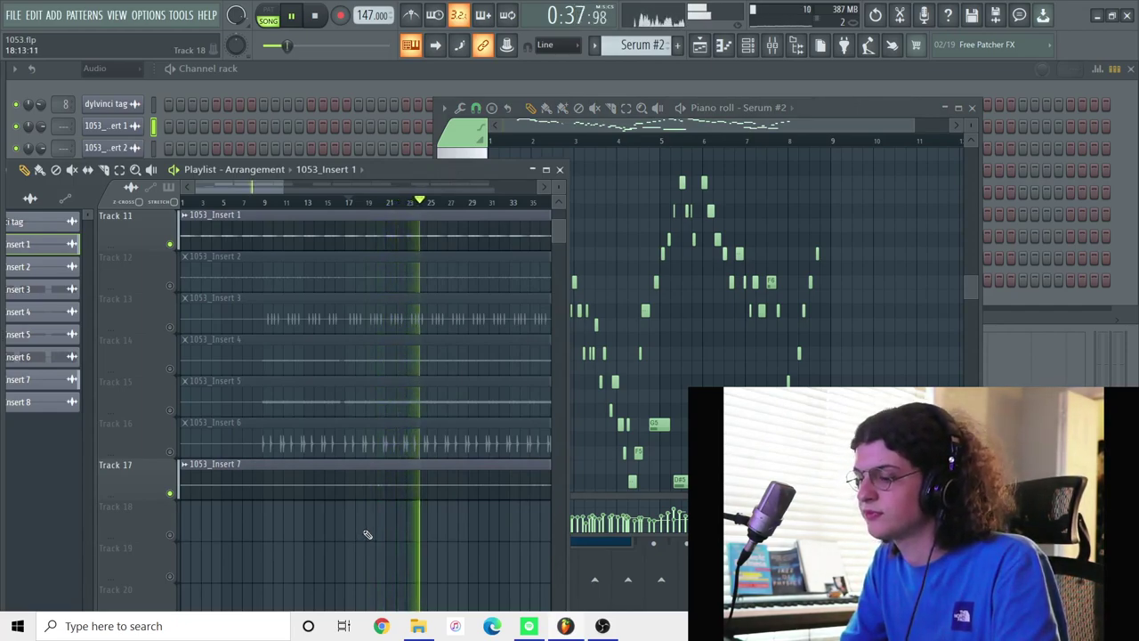
pyautogui.press('space')
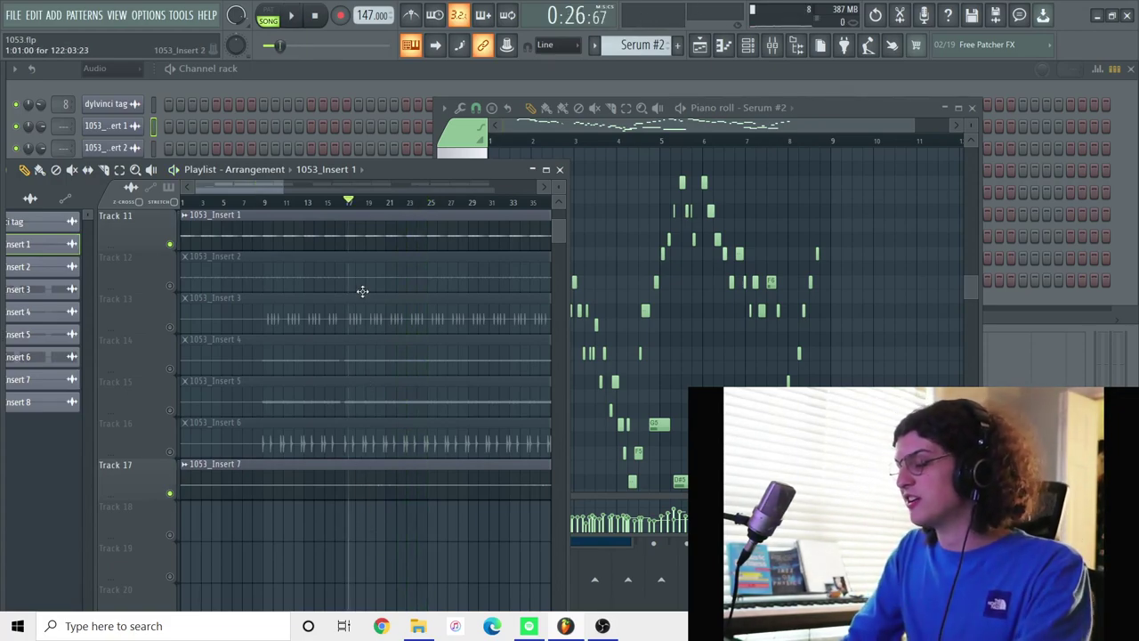
pyautogui.click(170, 368)
pyautogui.scroll(6, 170, 372)
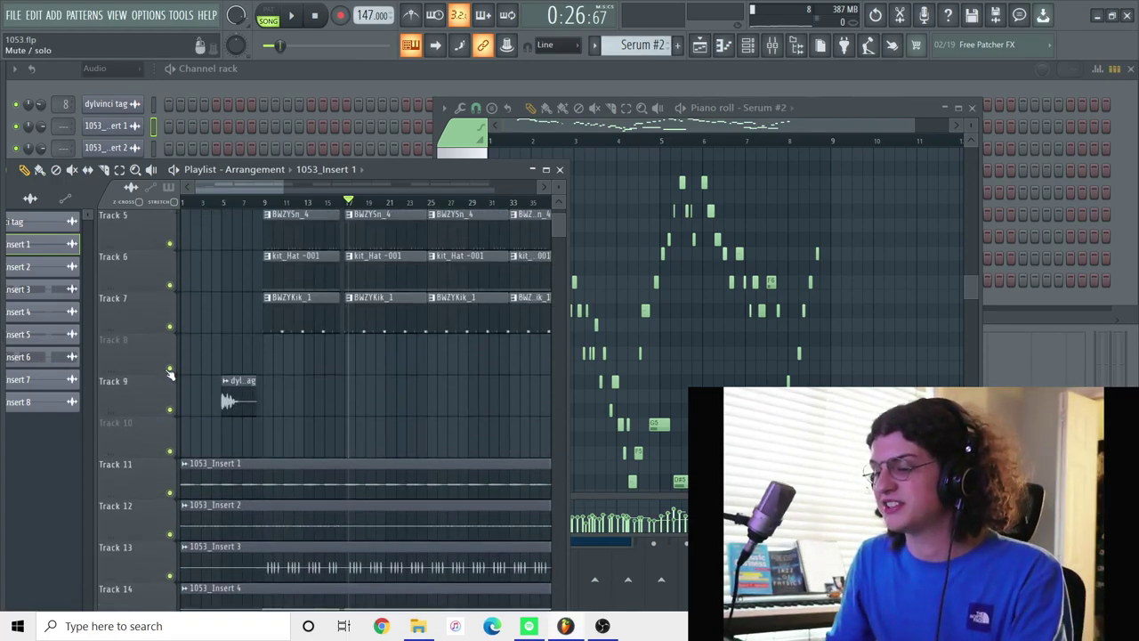
# - Solo playlist track 11 (1053_Insert 1) and unmute tracks 12, 14, 15 and 17 alongside it
pyautogui.scroll(-4, 170, 372)
pyautogui.rightClick(170, 328)
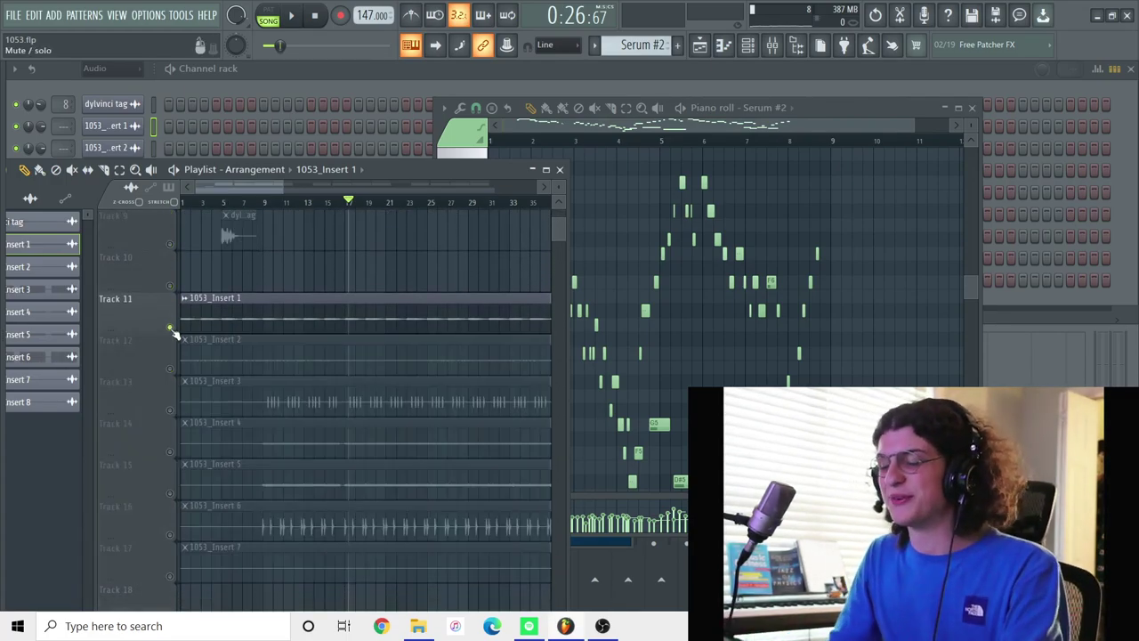
pyautogui.scroll(-1, 173, 330)
pyautogui.click(170, 328)
pyautogui.click(170, 409)
pyautogui.click(170, 451)
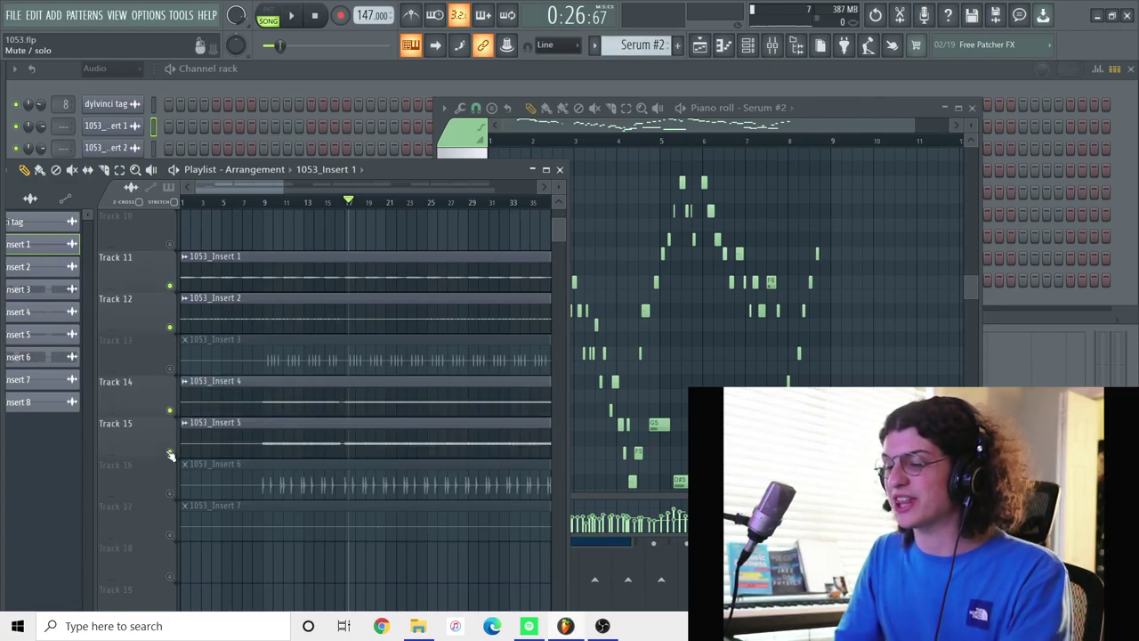
pyautogui.click(170, 534)
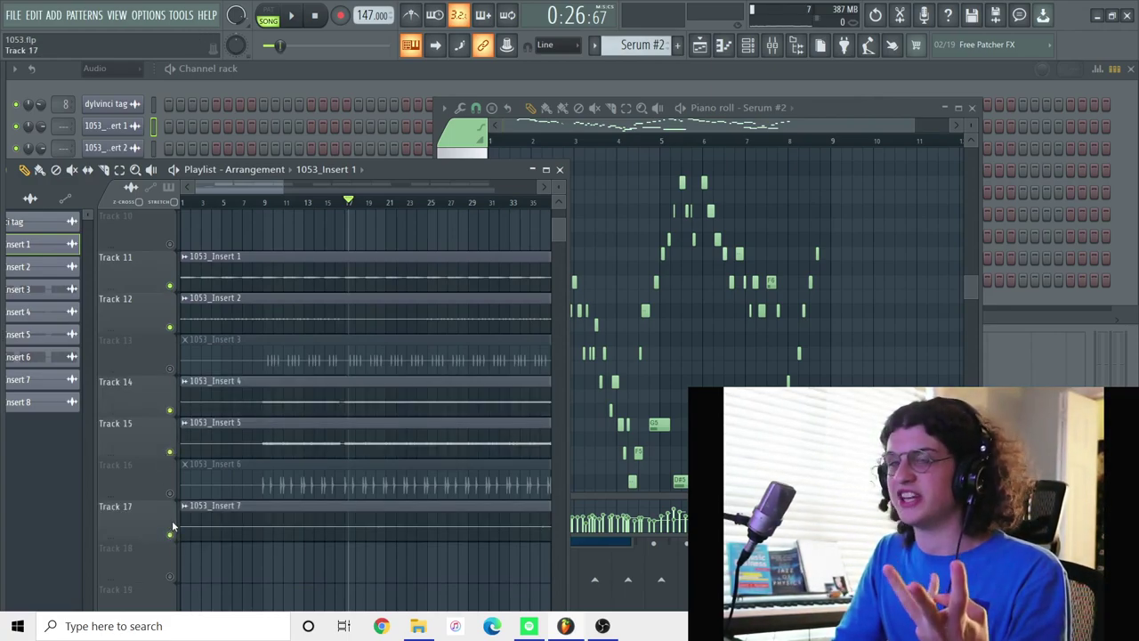
# - Unmute tracks 16 and 13 as well and play the arrangement with all the stems
pyautogui.click(171, 494)
pyautogui.click(170, 367)
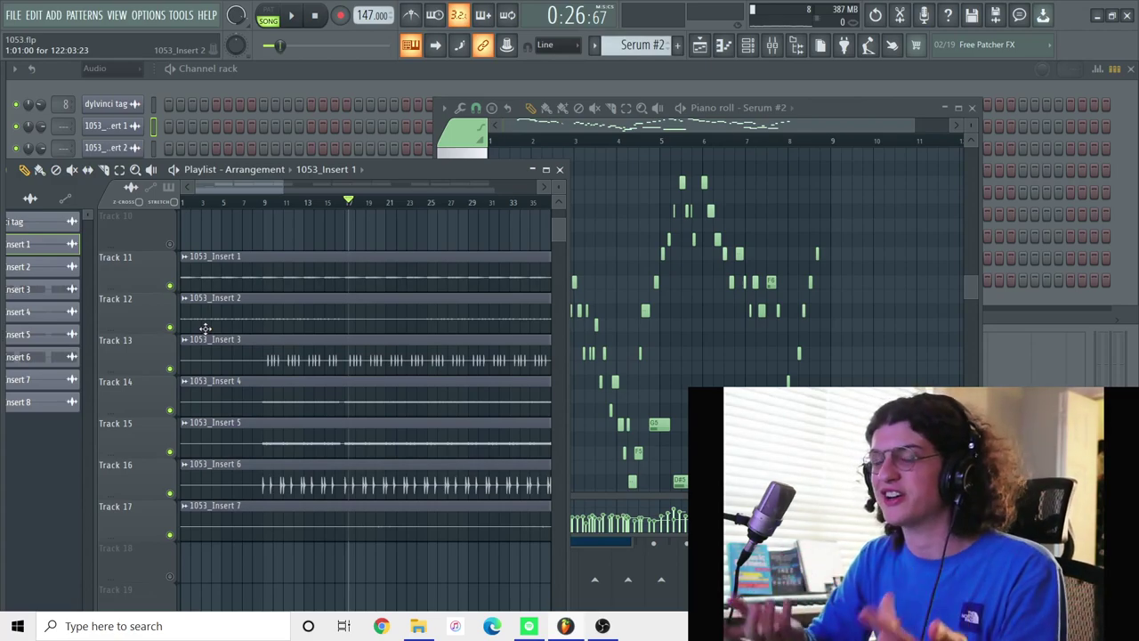
pyautogui.press('space')
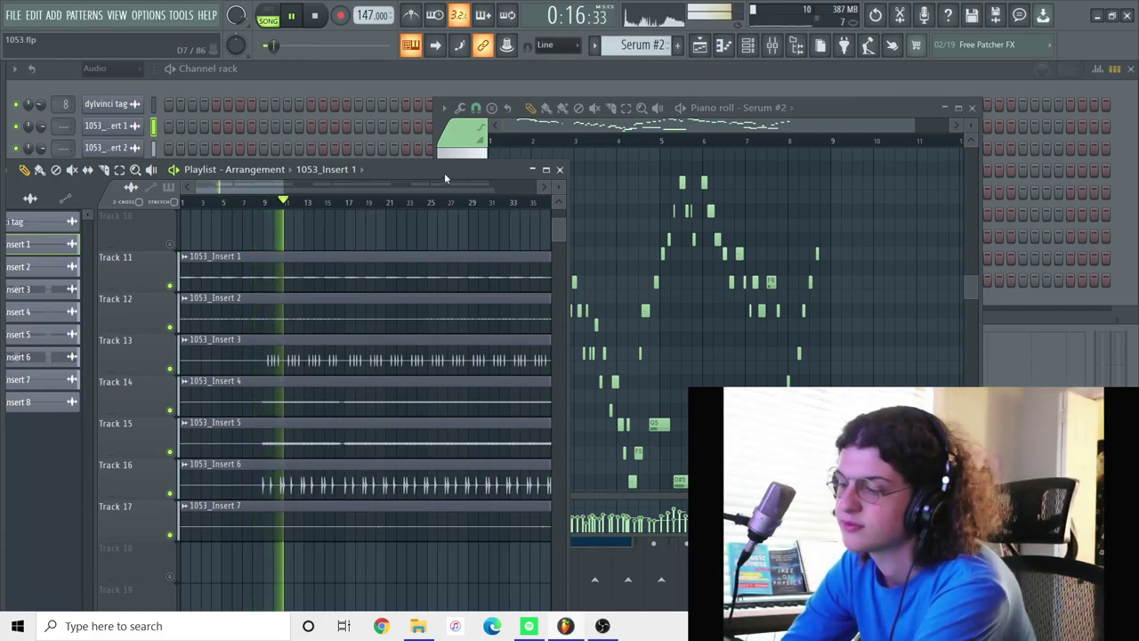
# - Move the playlist window aside and examine the effects loaded on mixer track Insert 1
pyautogui.moveTo(443, 171); pyautogui.dragTo(836, 94)
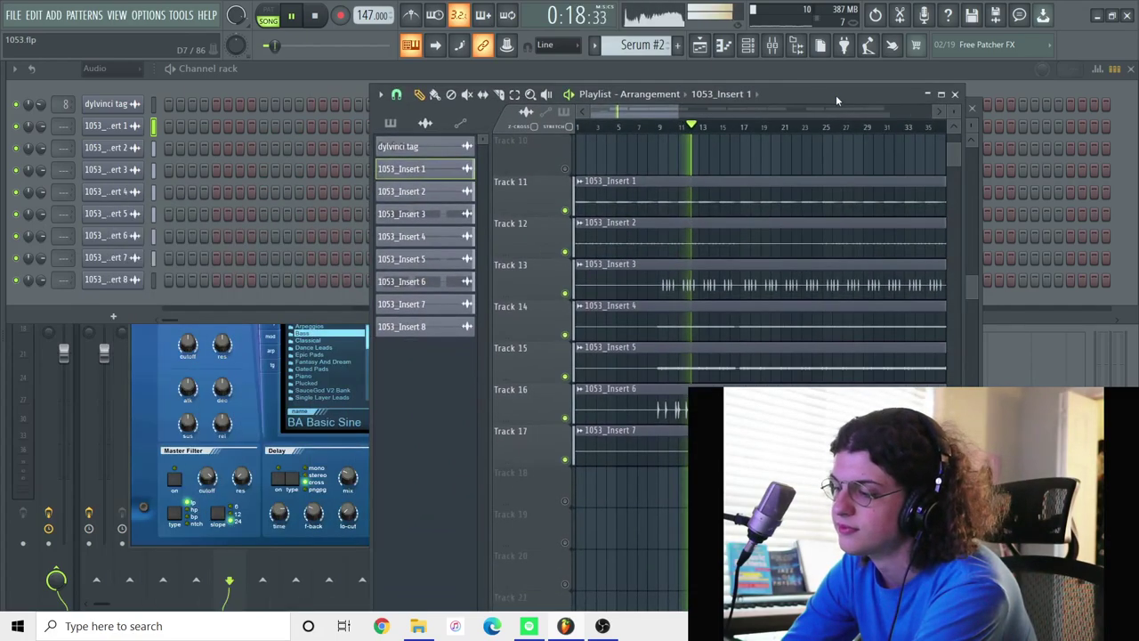
pyautogui.click(773, 48)
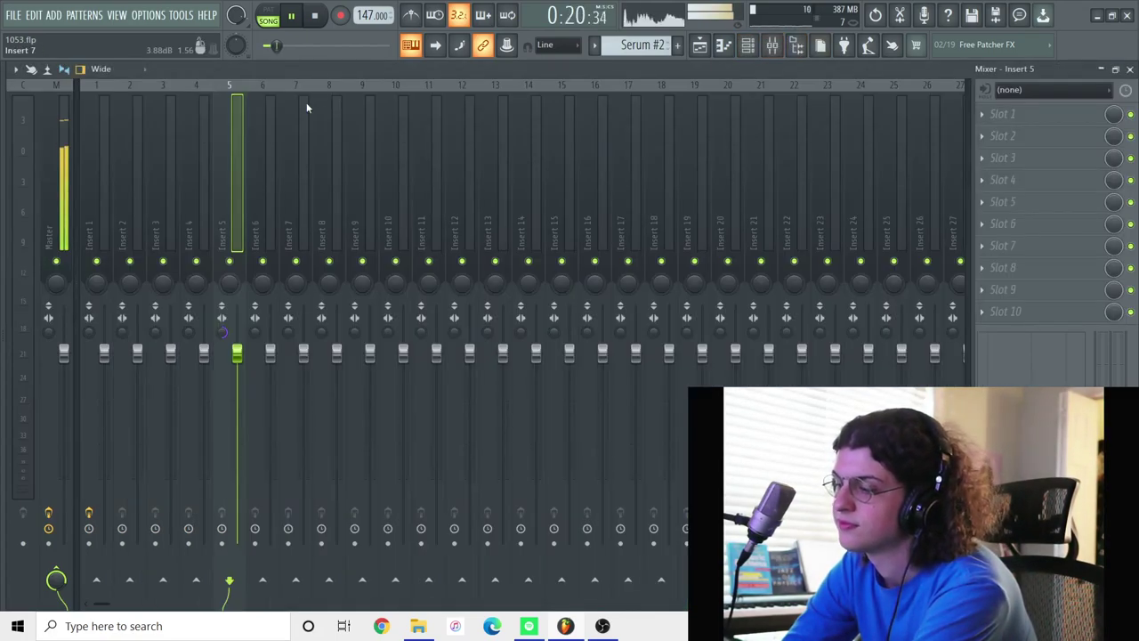
pyautogui.click(95, 164)
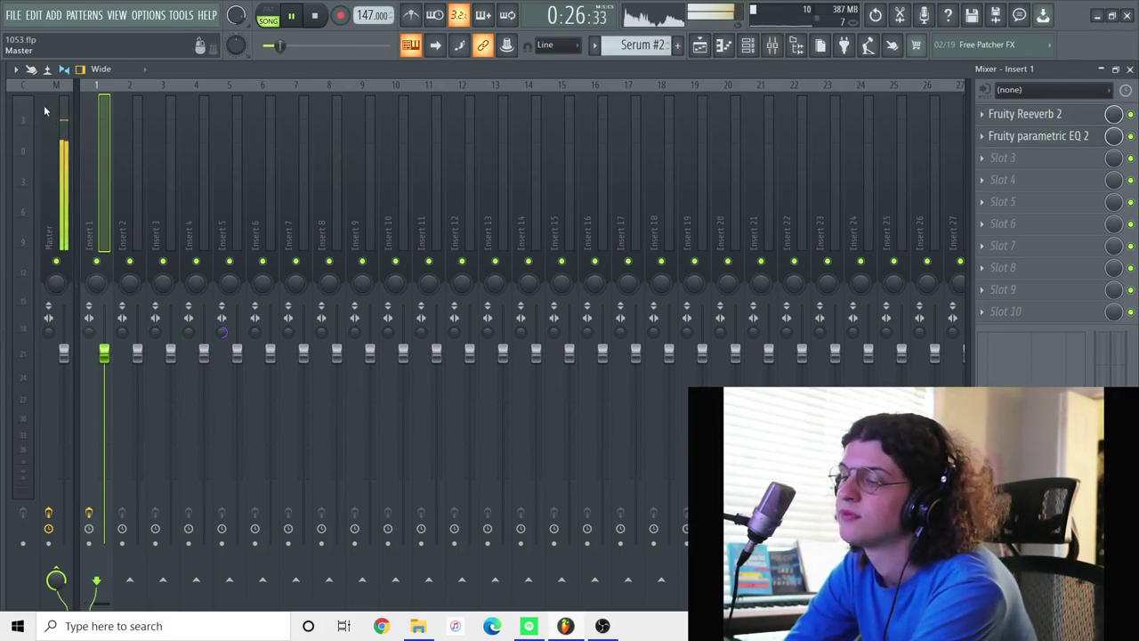
# - Open the master channel's Fruity Limiter and Maximus, and load the Master aid 1 preset in Maximus
pyautogui.click(64, 125)
pyautogui.click(1037, 139)
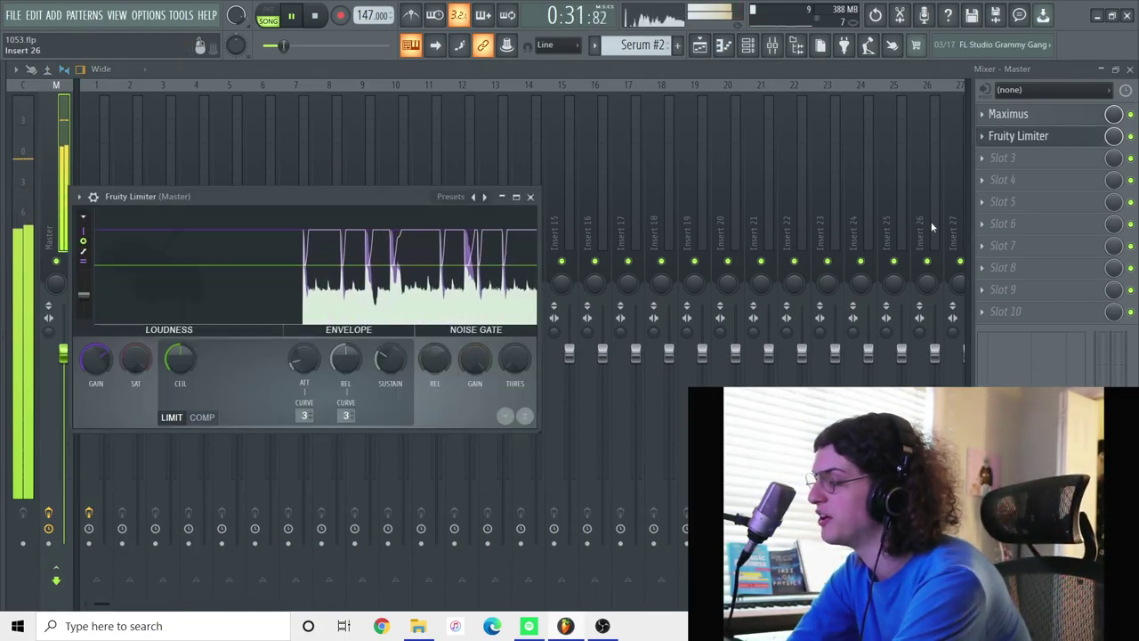
pyautogui.click(1009, 114)
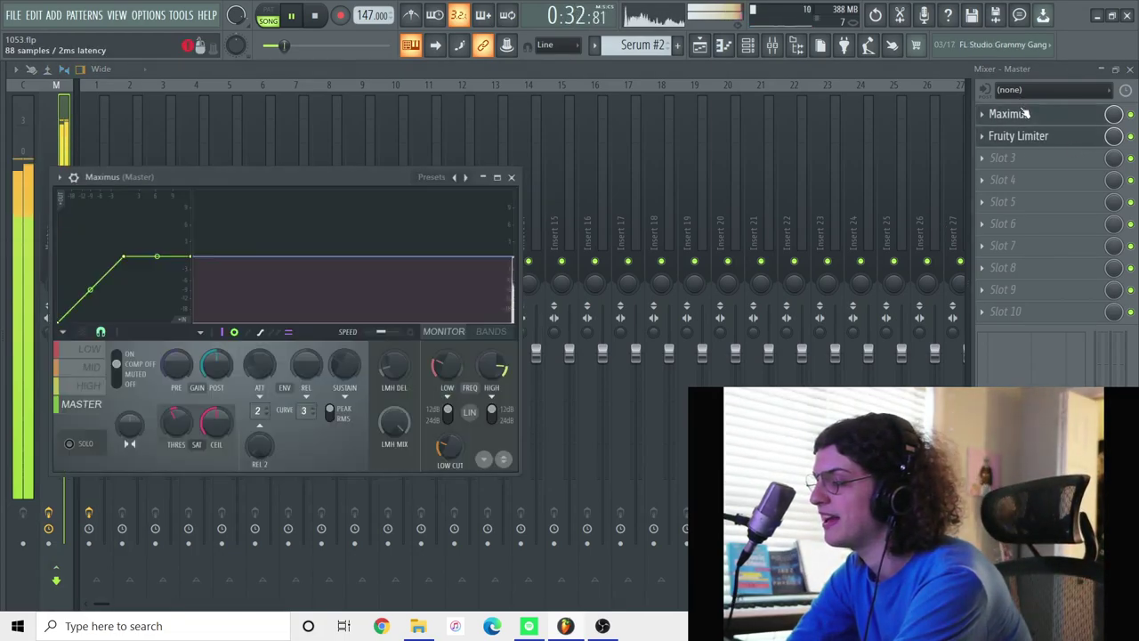
pyautogui.click(454, 177)
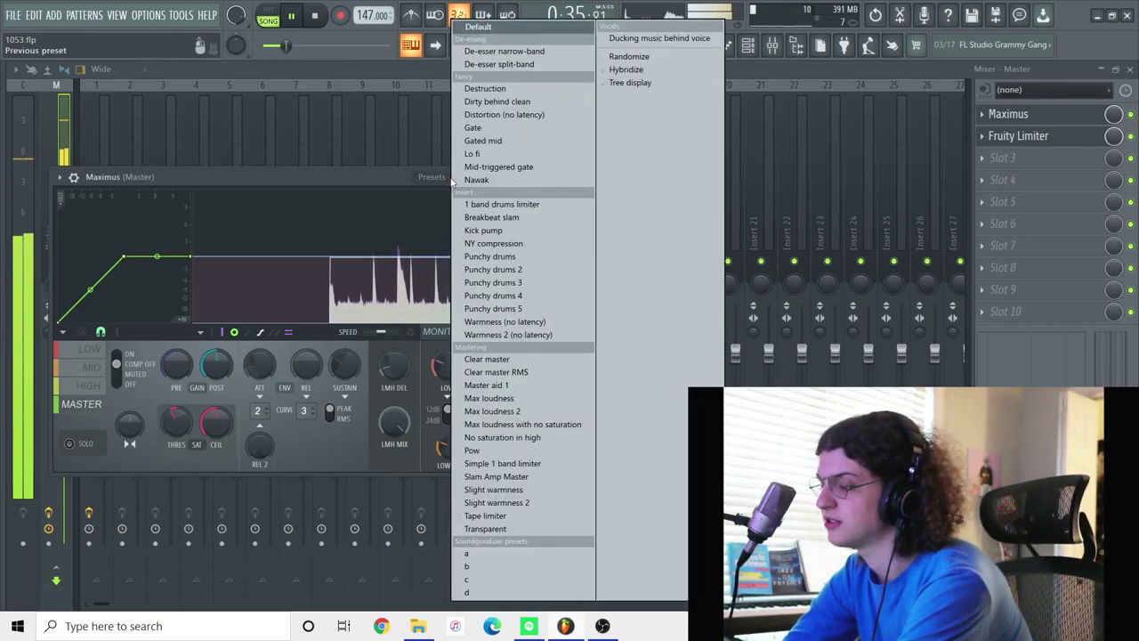
pyautogui.click(515, 388)
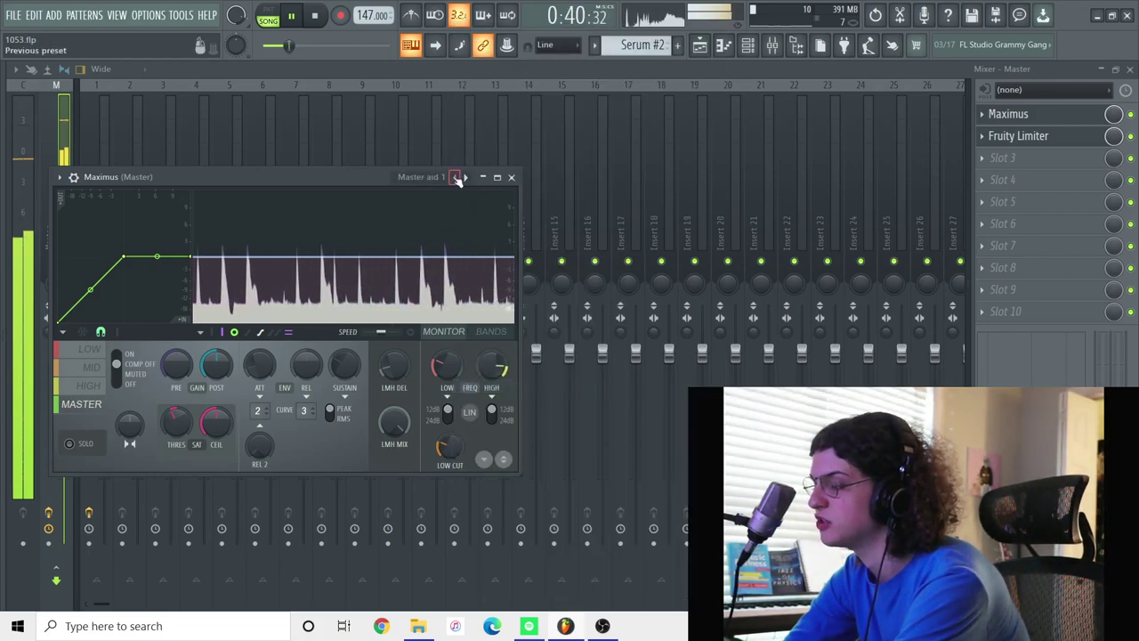
# - Reopen the master's Fruity Limiter to examine its gain setting, and stop playback
pyautogui.click(1032, 142)
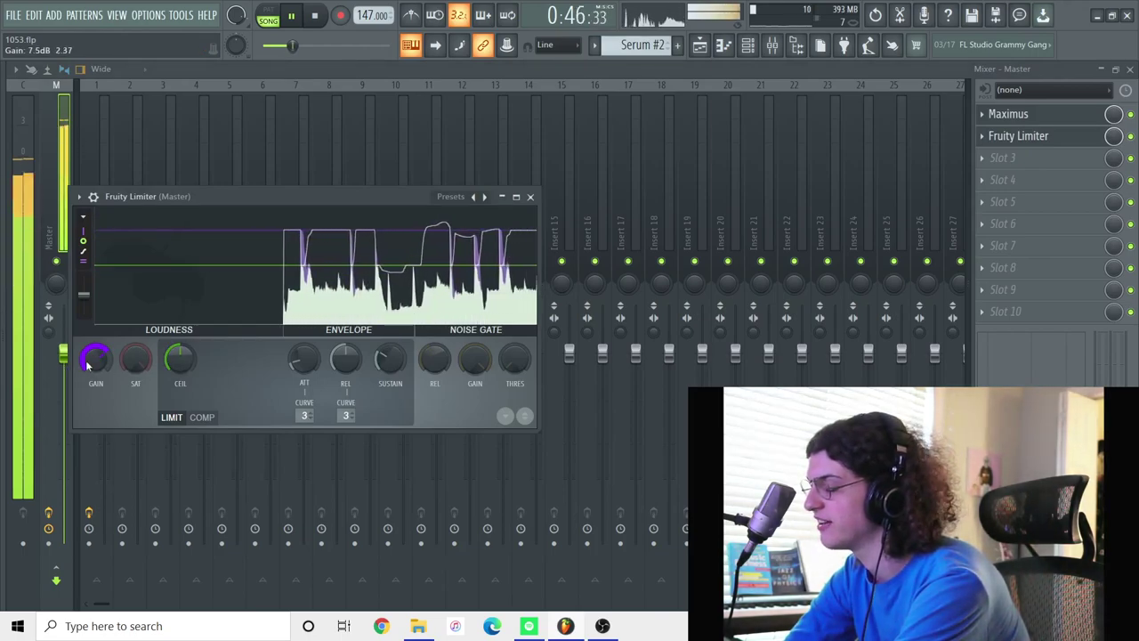
pyautogui.press('space')
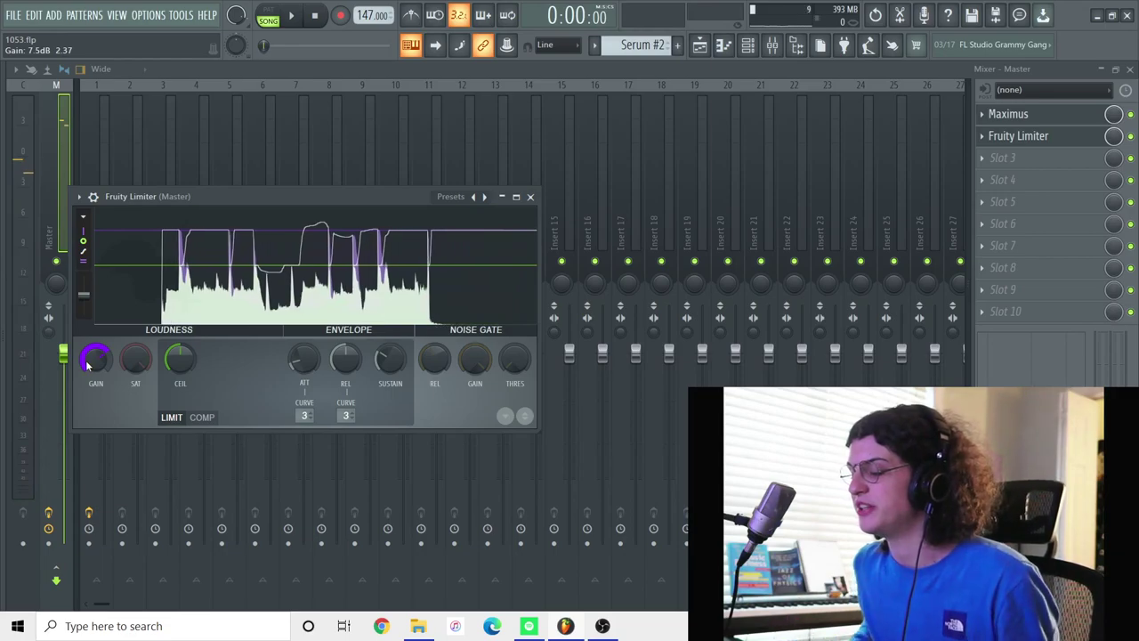